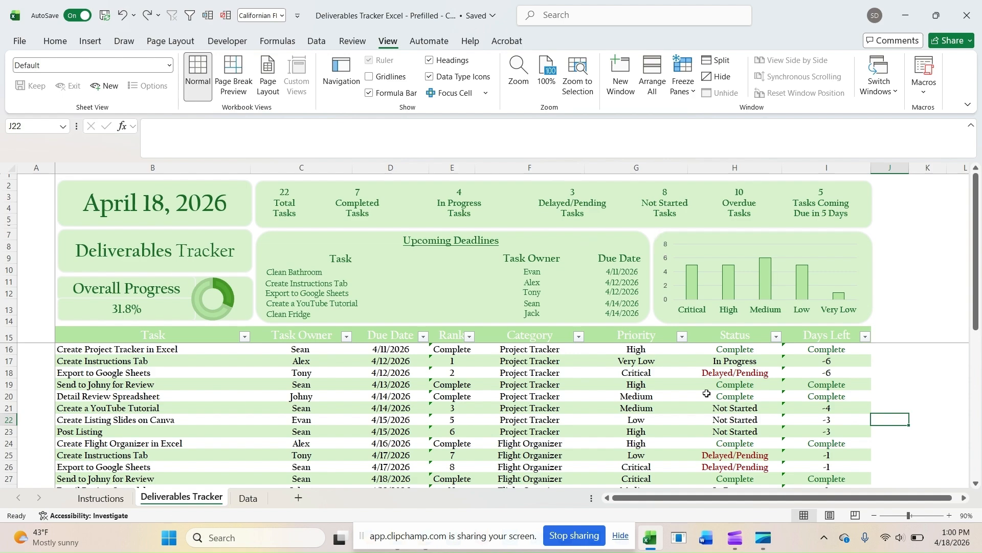
# Step: Set the status of the Export to Google Sheets task in row 18 to Complete
pyautogui.click(740, 372)
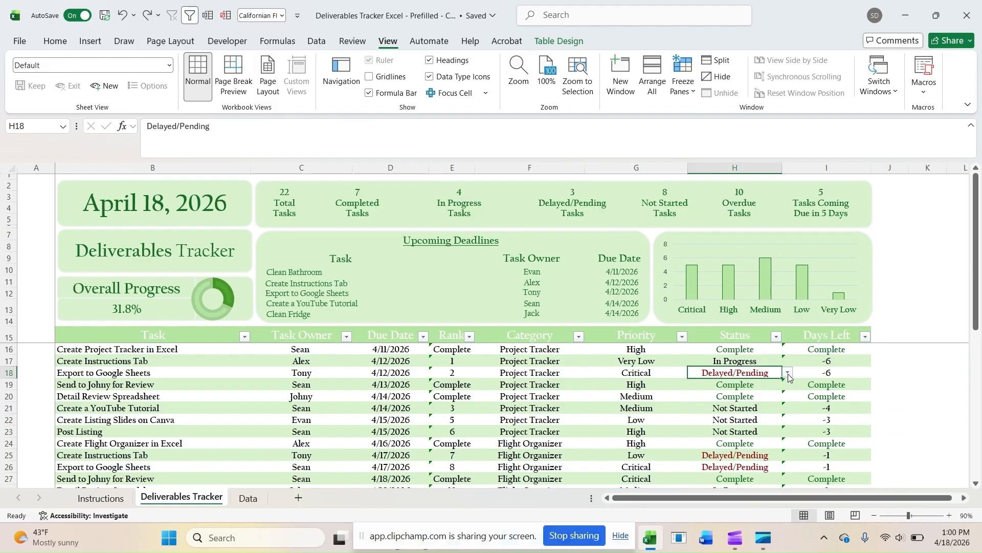
pyautogui.click(788, 373)
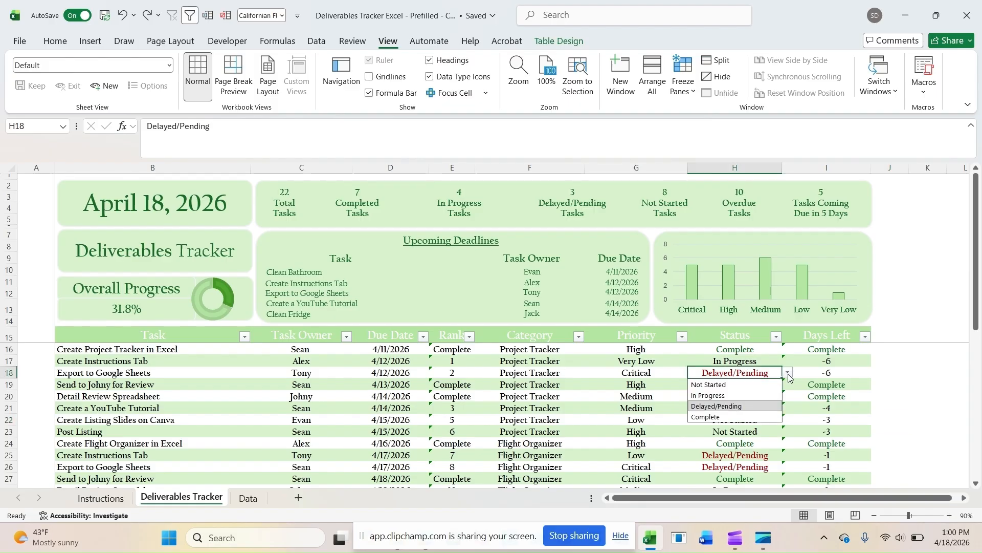
pyautogui.click(732, 418)
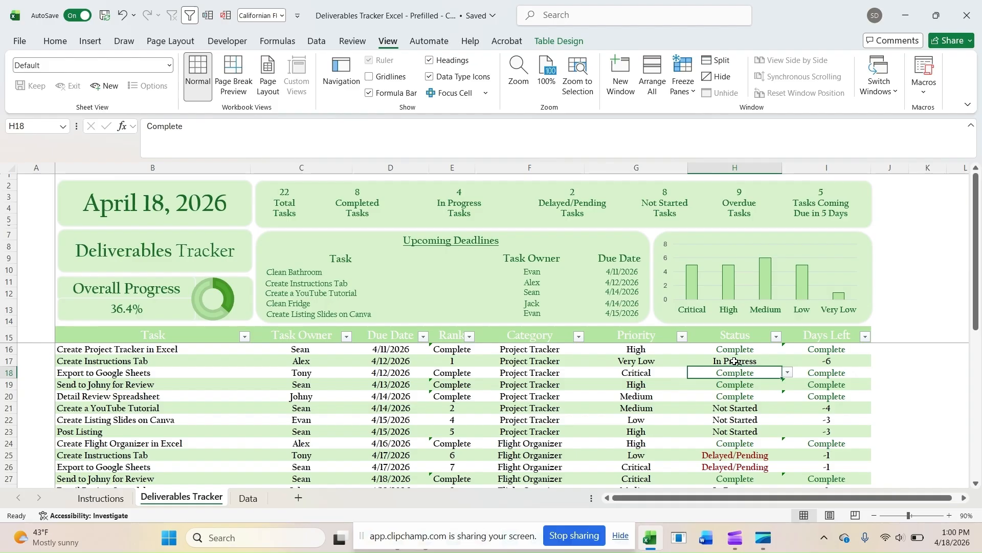
pyautogui.click(735, 361)
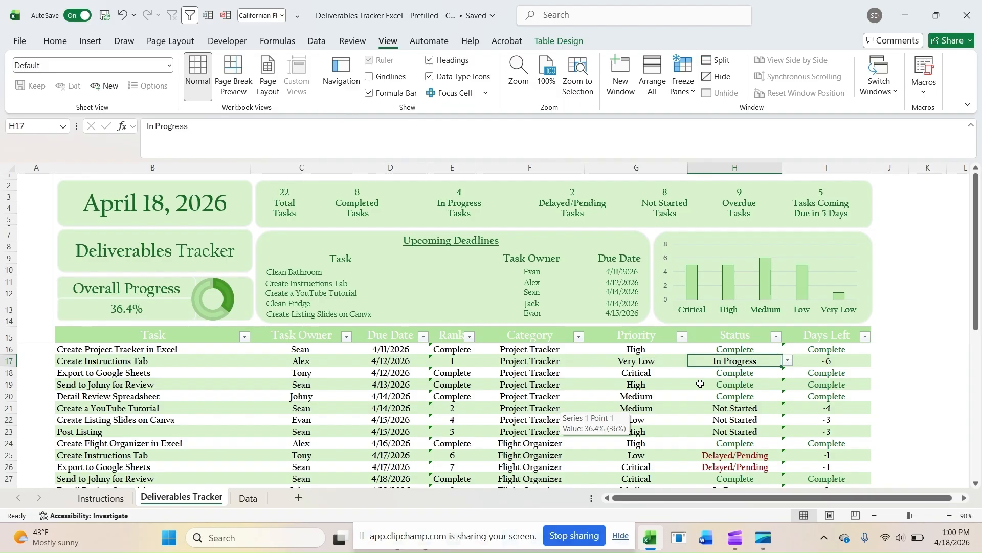
# Step: Examine the Rank and Days Left columns, including the Days Left formula of the first task in row 16
pyautogui.click(449, 164)
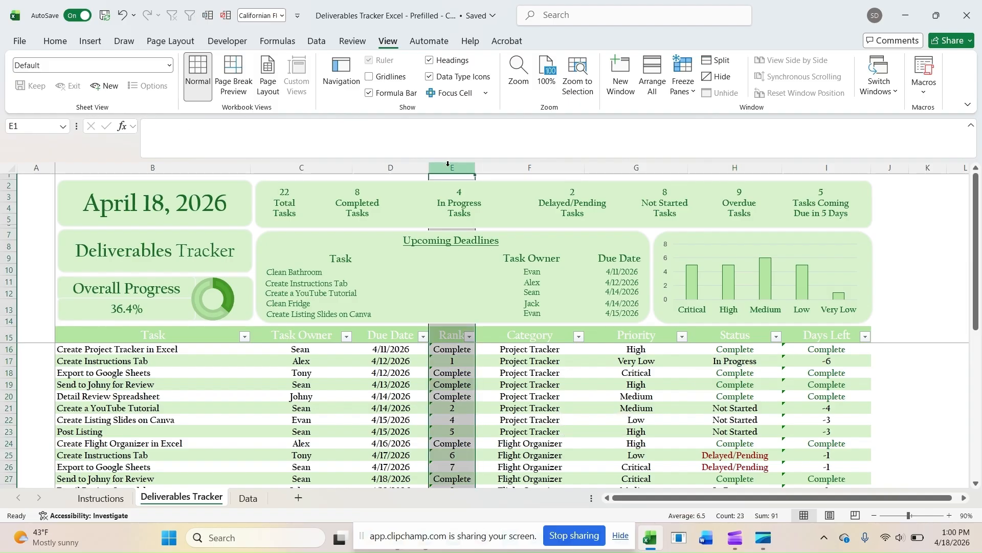
pyautogui.click(833, 169)
pyautogui.click(832, 348)
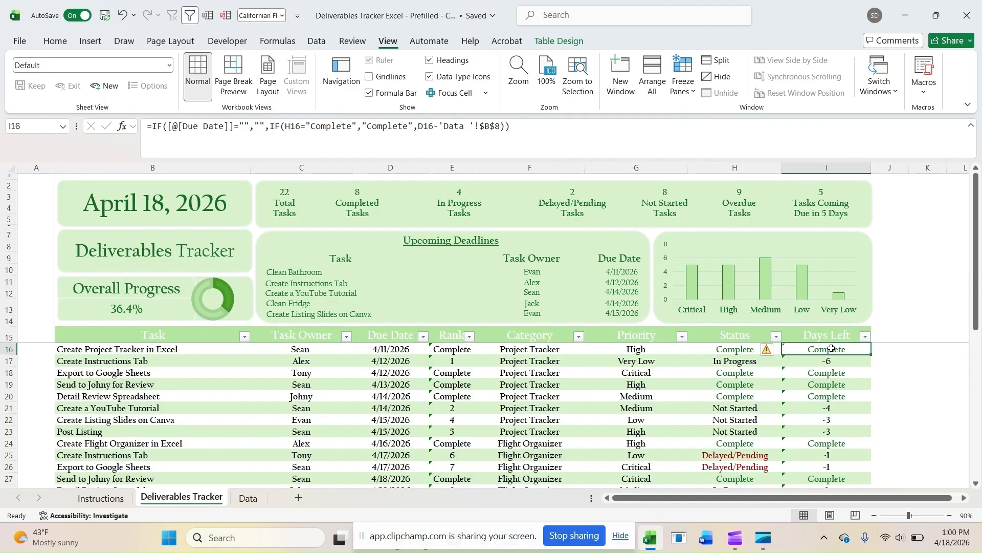
# Step: Try clearing the Task, Task Owner, Due Date, Category, Priority and Status entries in rows 16 to 24, and undo the clearing
pyautogui.moveTo(161, 361); pyautogui.dragTo(376, 431)
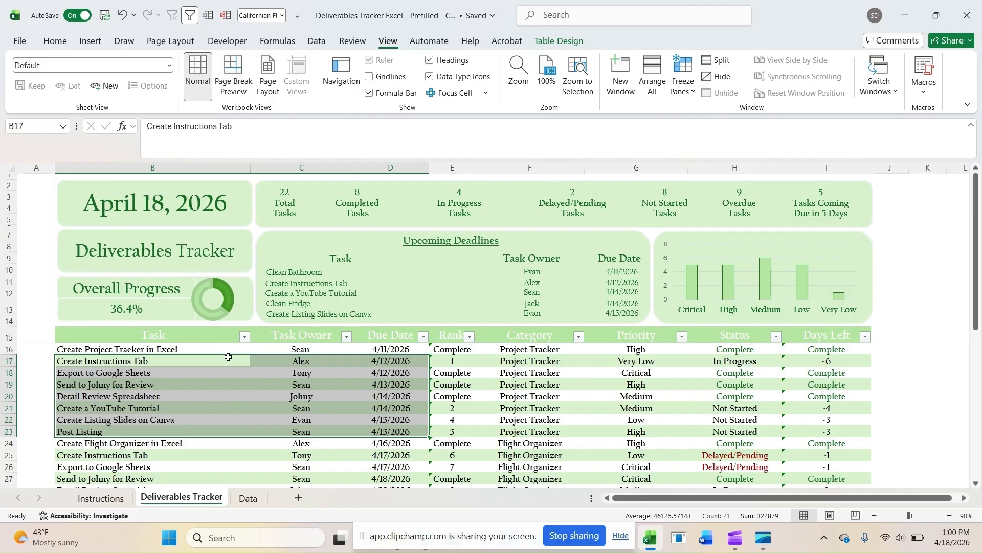
pyautogui.moveTo(232, 351); pyautogui.dragTo(383, 439)
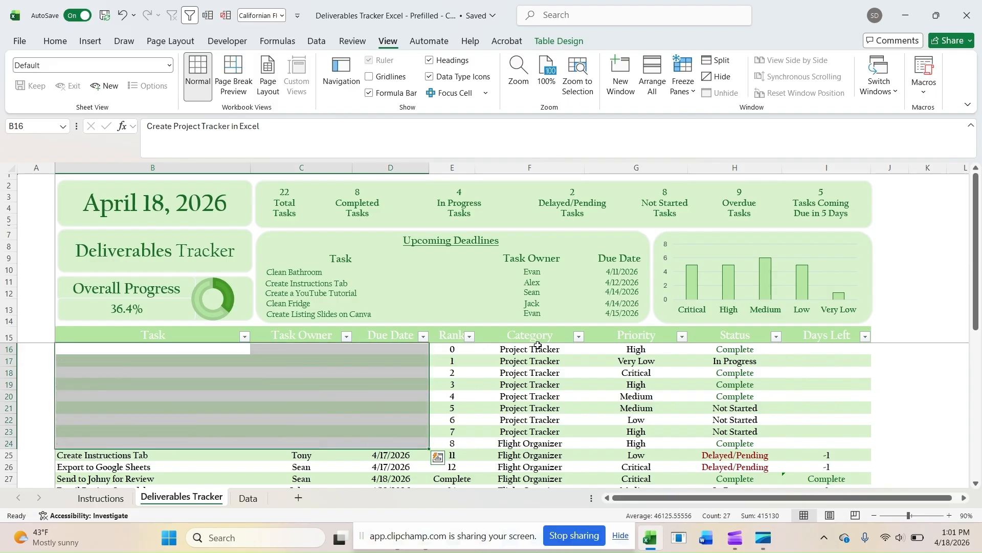
pyautogui.moveTo(538, 348); pyautogui.dragTo(740, 446)
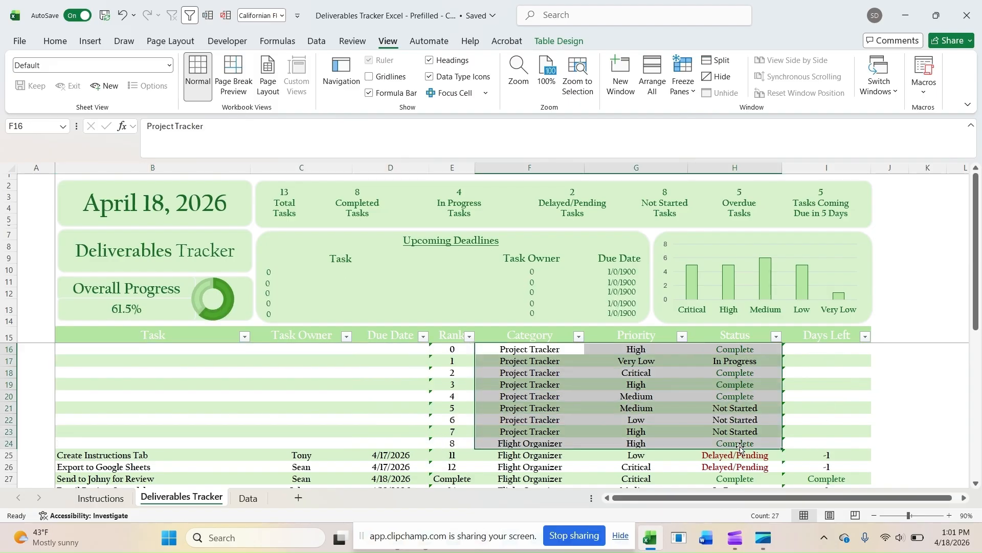
pyautogui.press('Delete')
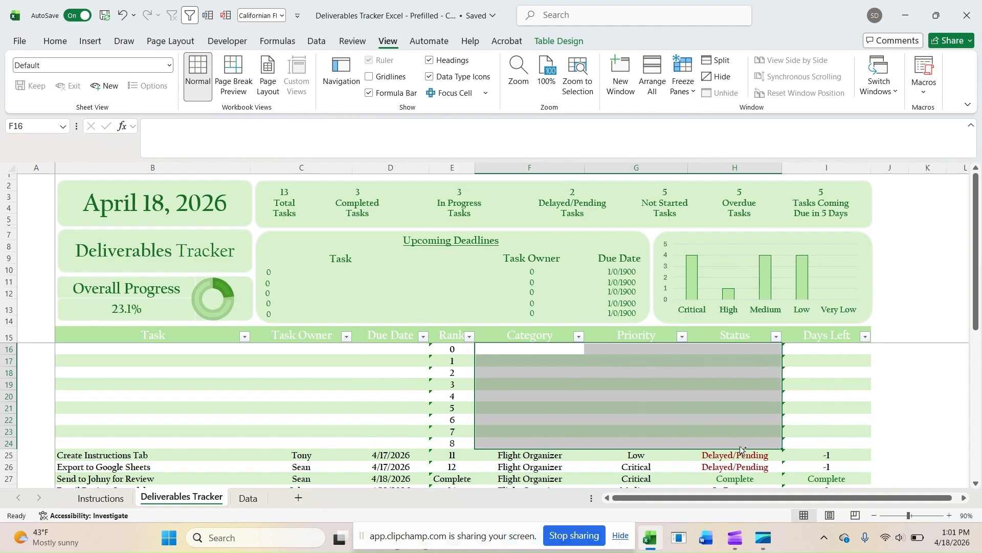
pyautogui.hotkey('ctrl', 'z')
pyautogui.hotkey('ctrl', 'z')
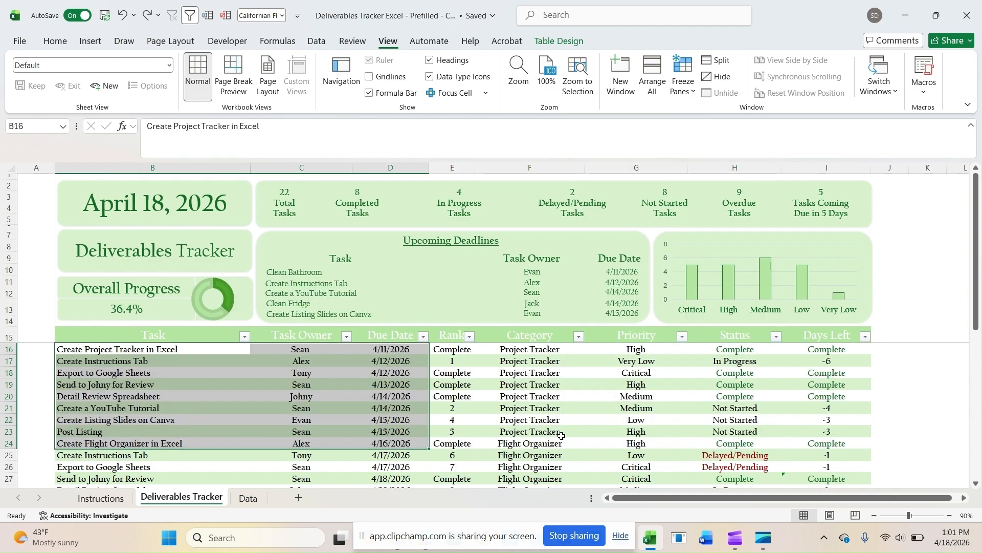
# Step: Delete sheet rows 17 to 37 so that only the first task row of the tracker table is left
pyautogui.scroll(-4, 470, 424)
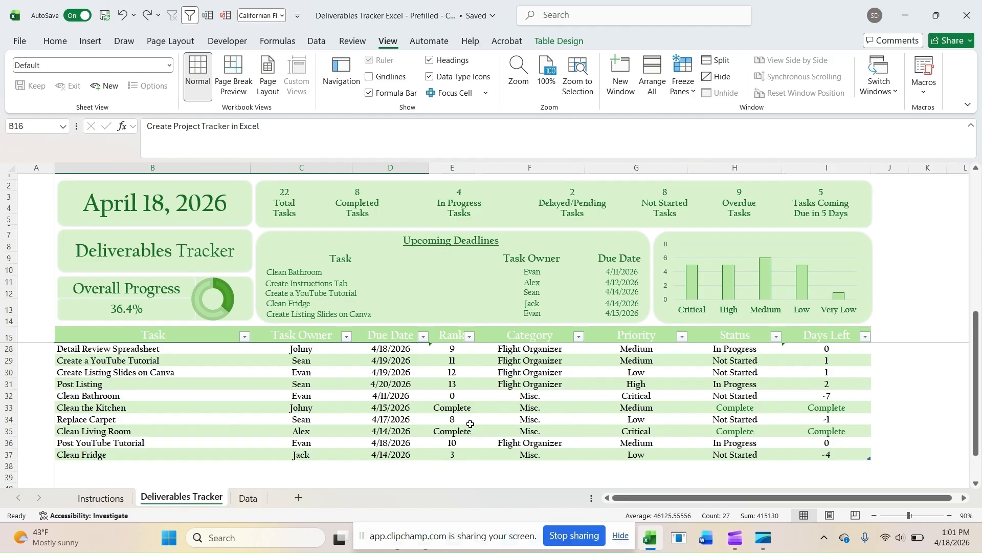
pyautogui.click(9, 454)
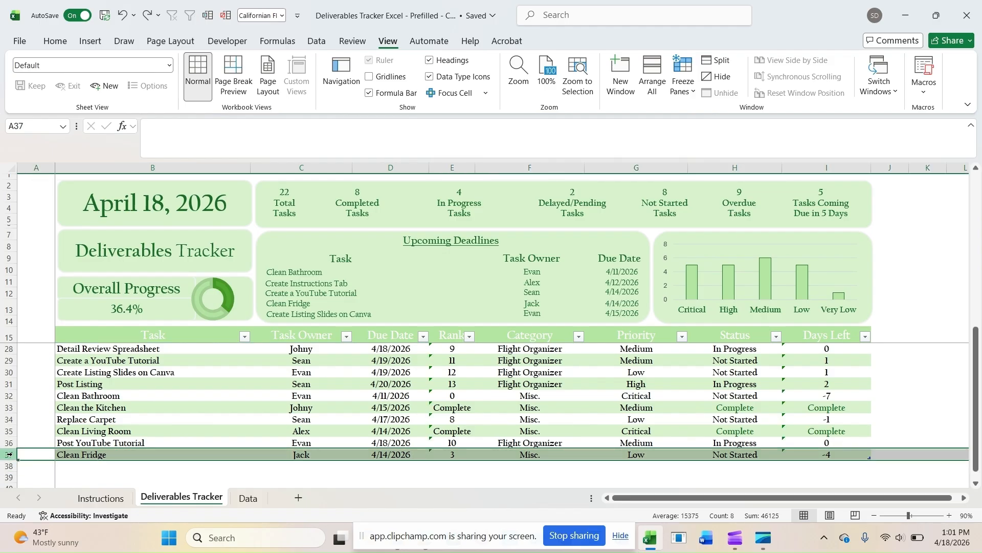
pyautogui.scroll(2, 124, 379)
pyautogui.scroll(-3, 105, 390)
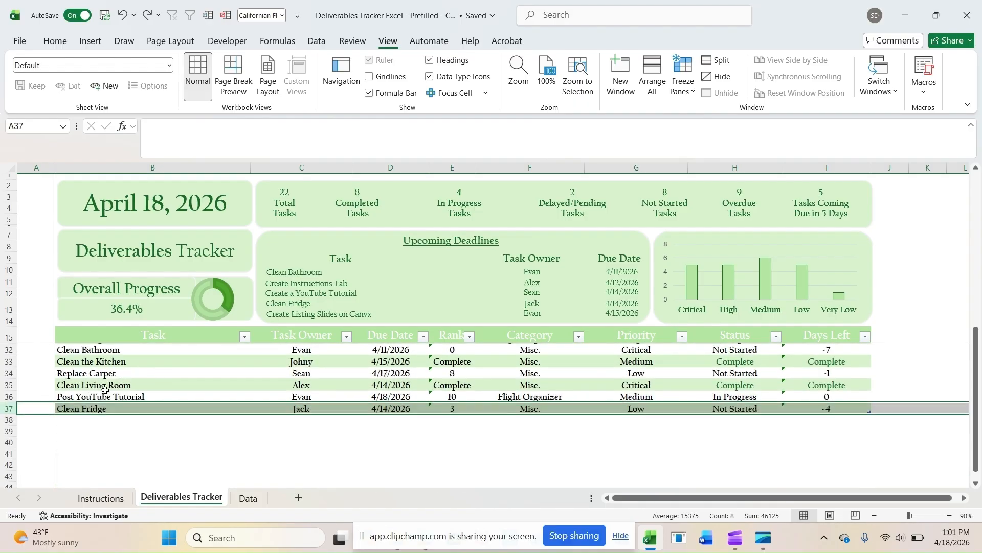
pyautogui.moveTo(11, 407); pyautogui.dragTo(24, 360)
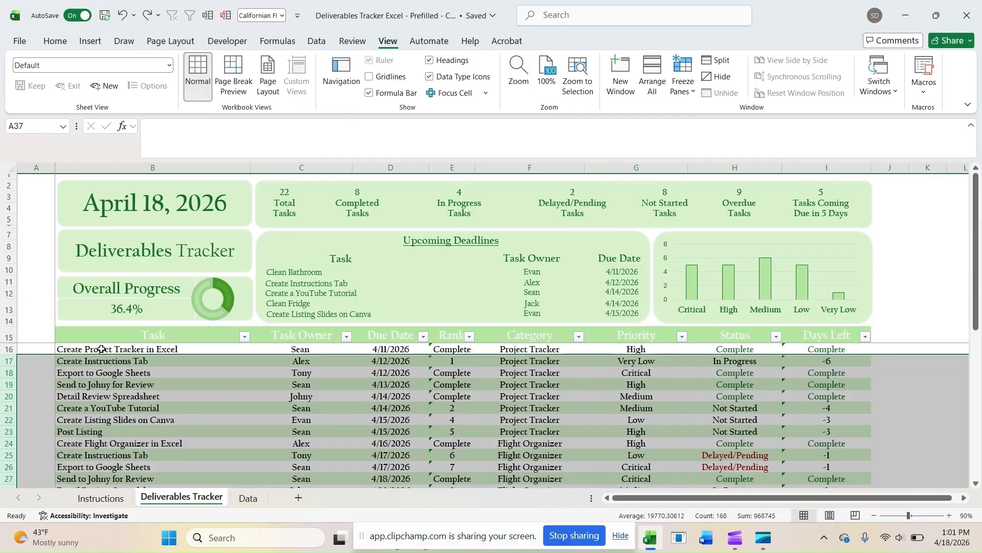
pyautogui.rightClick(10, 361)
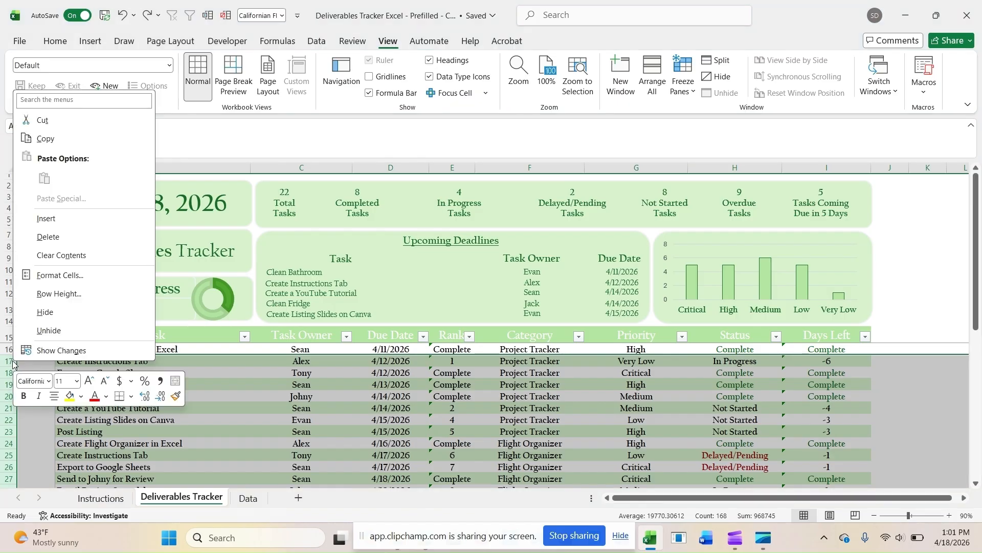
pyautogui.click(97, 243)
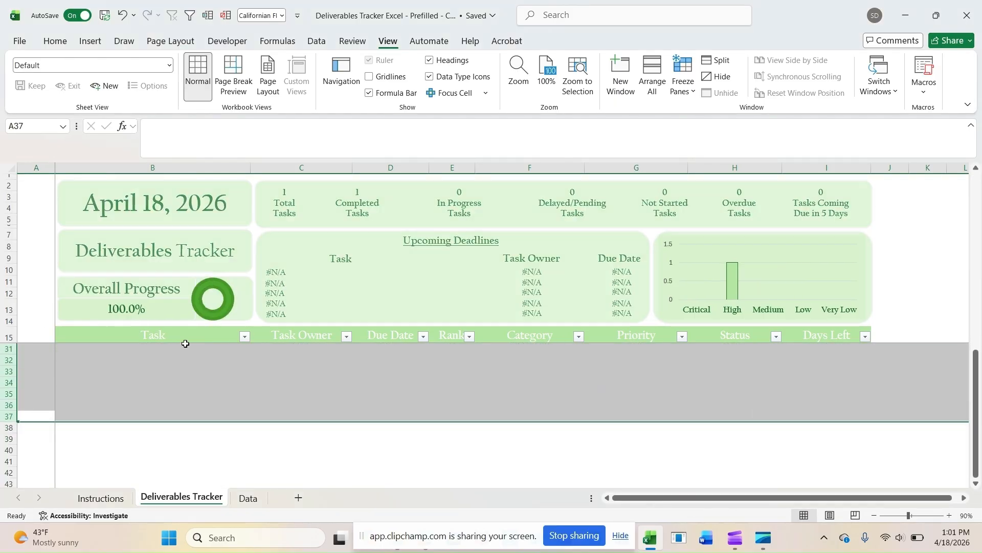
# Step: Clear the Task, Task Owner and Due Date entries in row 16
pyautogui.click(177, 339)
pyautogui.press('Down')
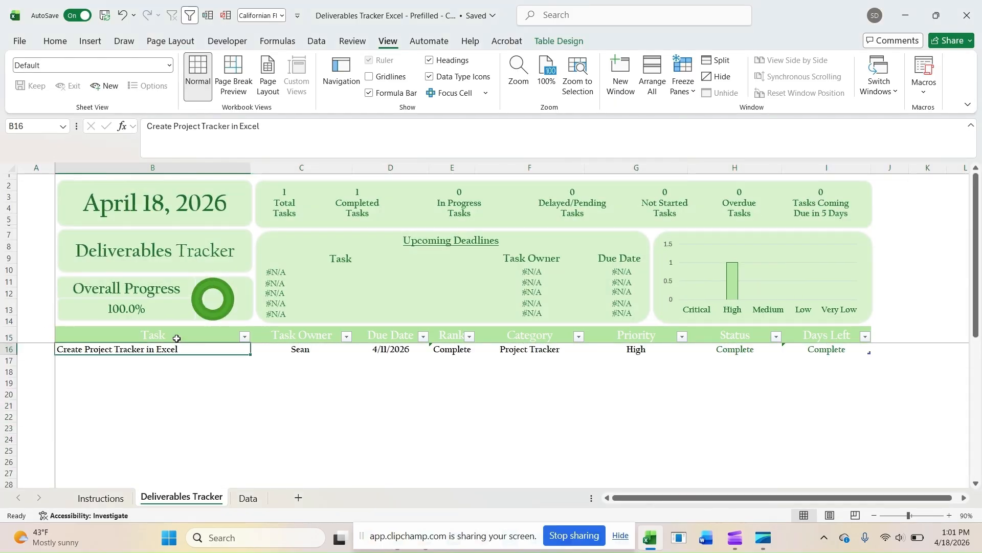
pyautogui.hotkey('shift', 'Right')
pyautogui.hotkey('shift', 'Right')
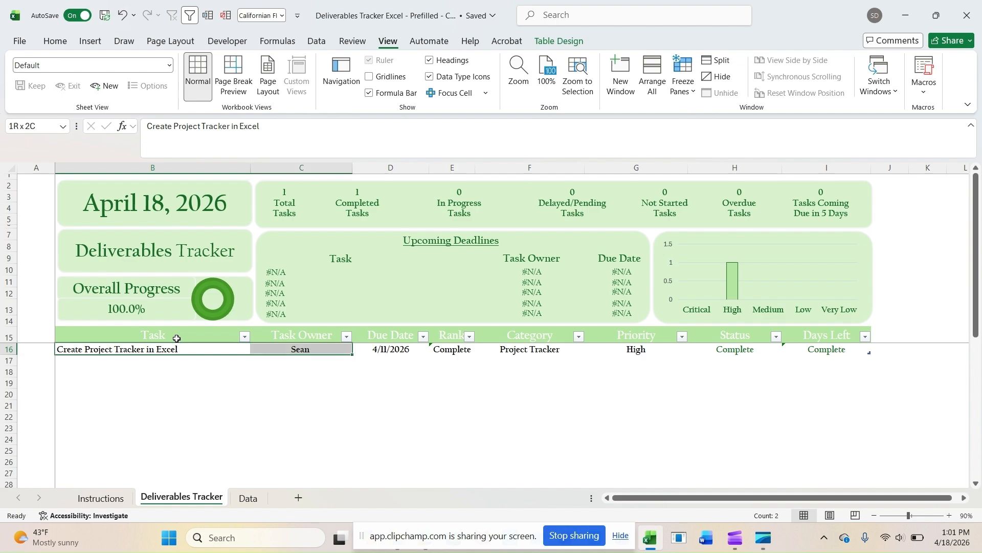
pyautogui.press('Delete')
pyautogui.click(177, 338)
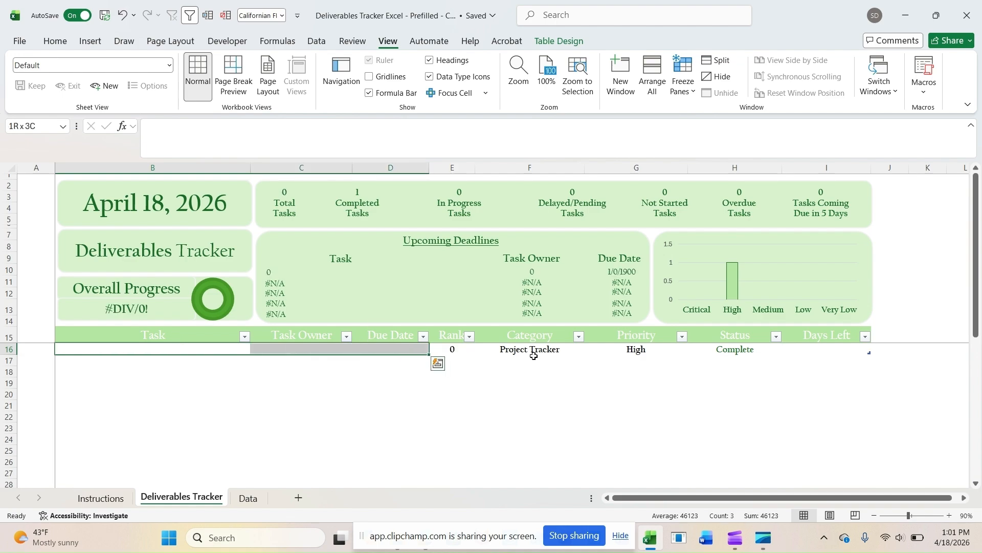
pyautogui.hotkey('ctrl', 'a')
pyautogui.moveTo(553, 355); pyautogui.dragTo(677, 357)
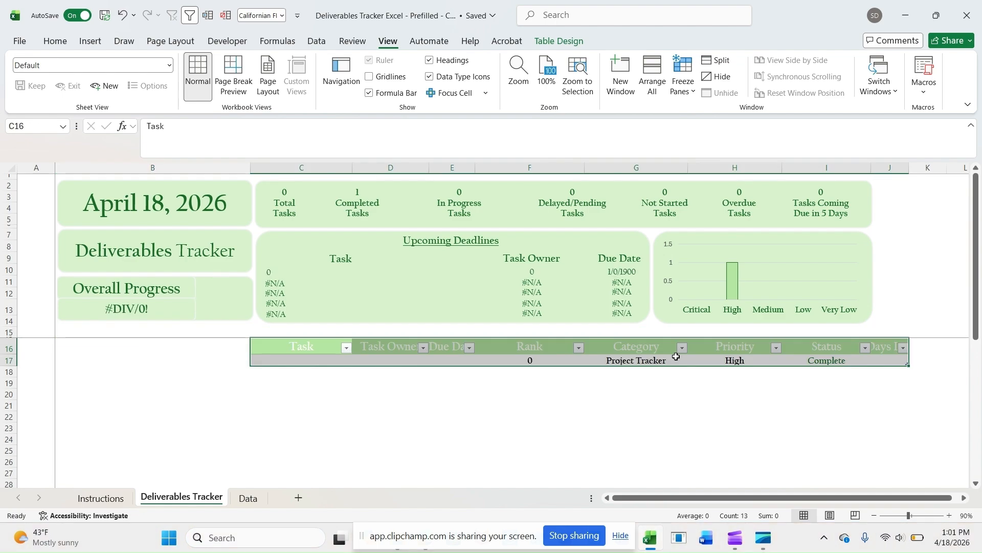
pyautogui.hotkey('ctrl', 'z')
# Step: Clear the Category, Priority and Status entries in row 16, keeping the Rank and Days Left formulas
pyautogui.click(529, 350)
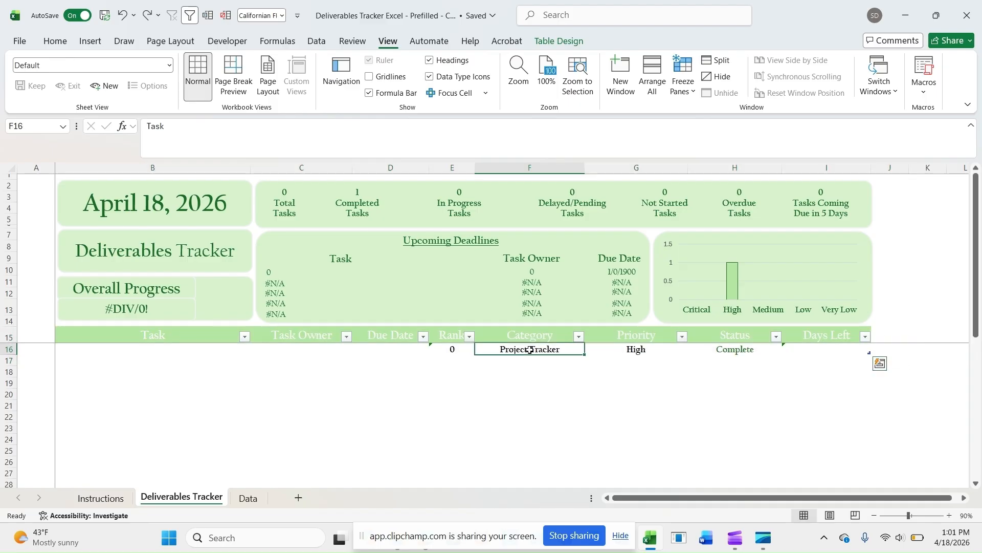
pyautogui.hotkey('shift', 'Right')
pyautogui.hotkey('shift', 'Right')
pyautogui.press('Delete')
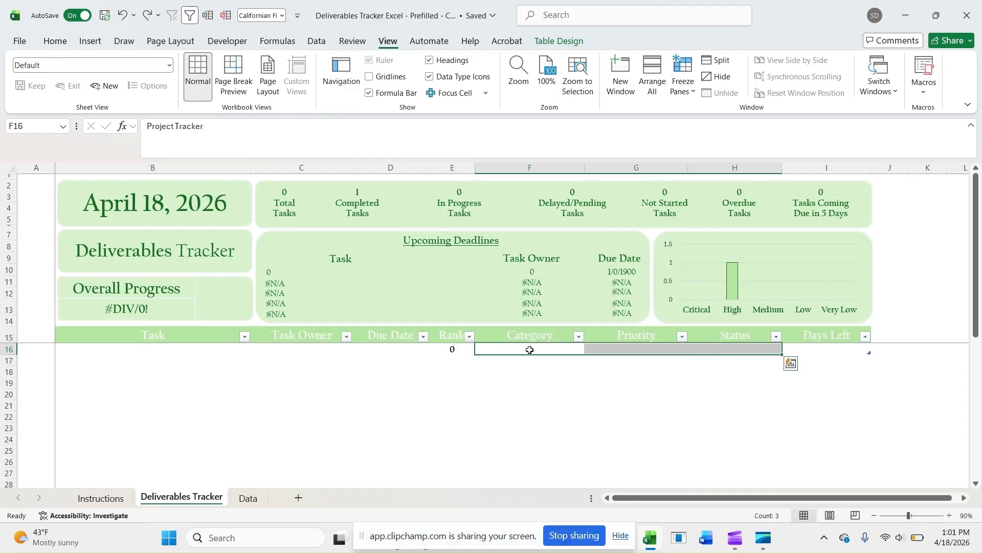
# Step: Check the Rank and Days Left formula cells in the emptied row 16
pyautogui.click(453, 347)
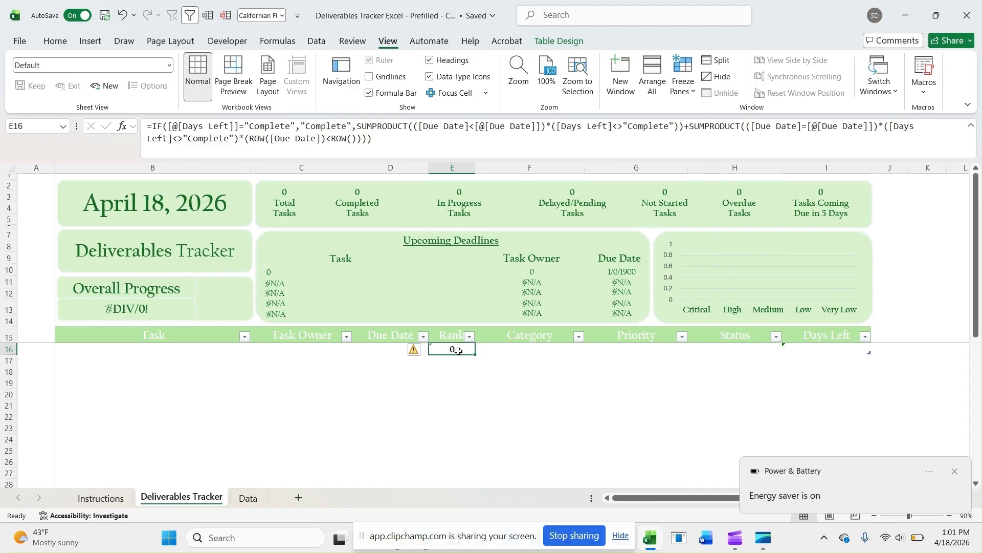
pyautogui.click(848, 354)
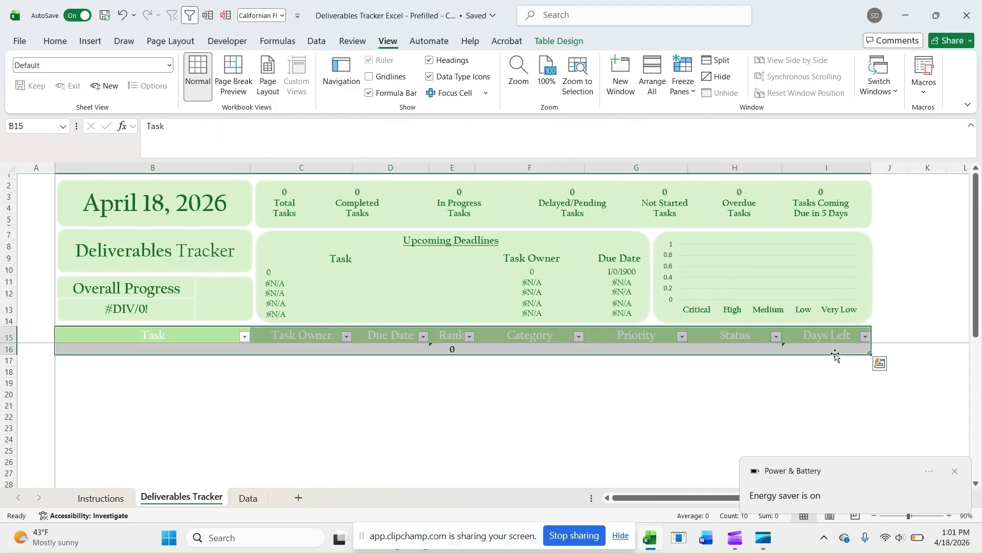
pyautogui.click(832, 349)
# Step: Enter Clean Bathroom as the task in row 16 and fill in the task owner's name
pyautogui.click(186, 349)
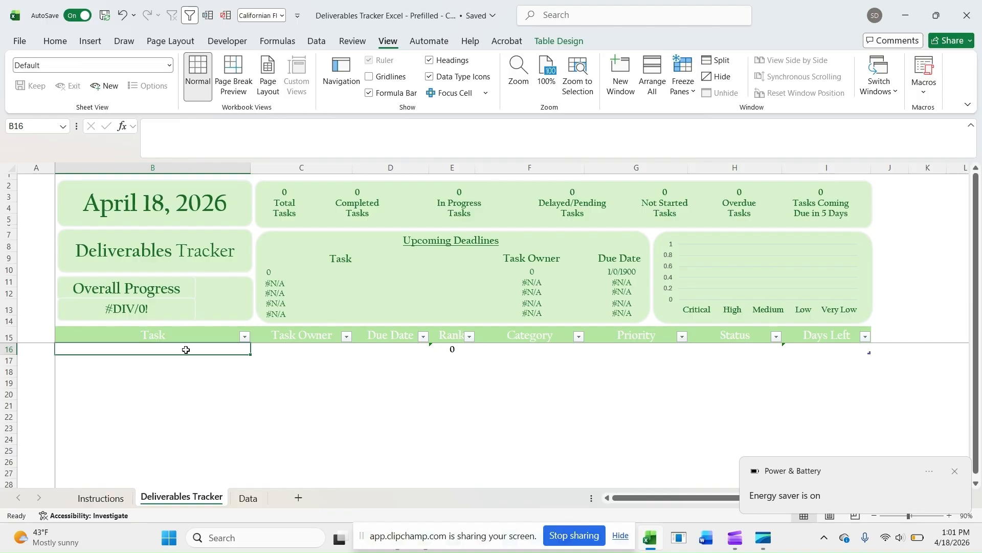
pyautogui.write('Clean B')
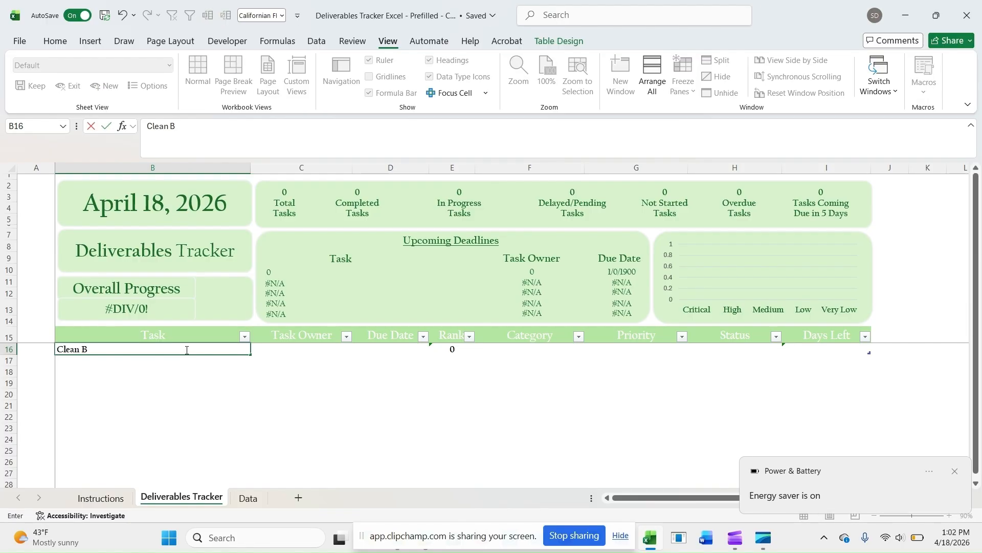
pyautogui.write('athroom')
pyautogui.press('Tab')
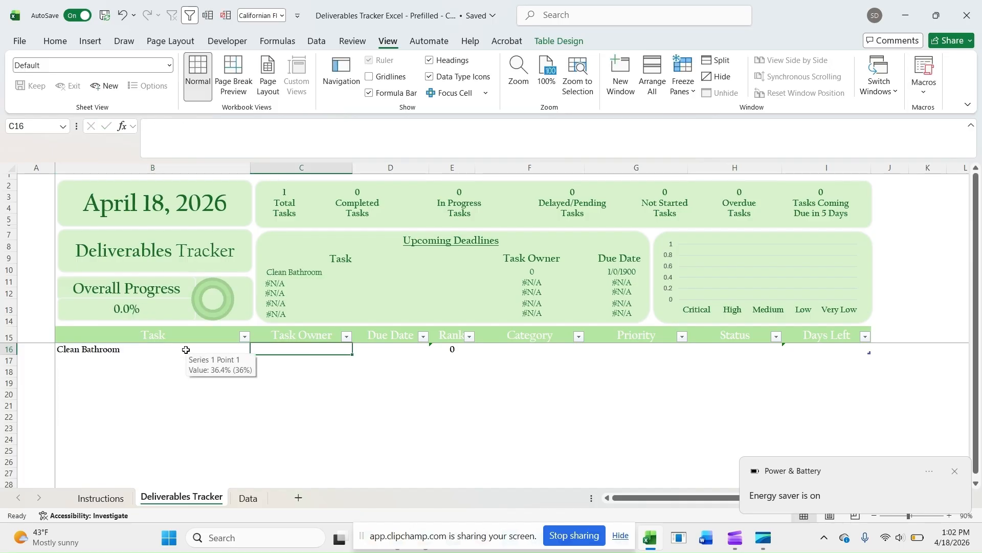
pyautogui.write('Sean')
pyautogui.press('Tab')
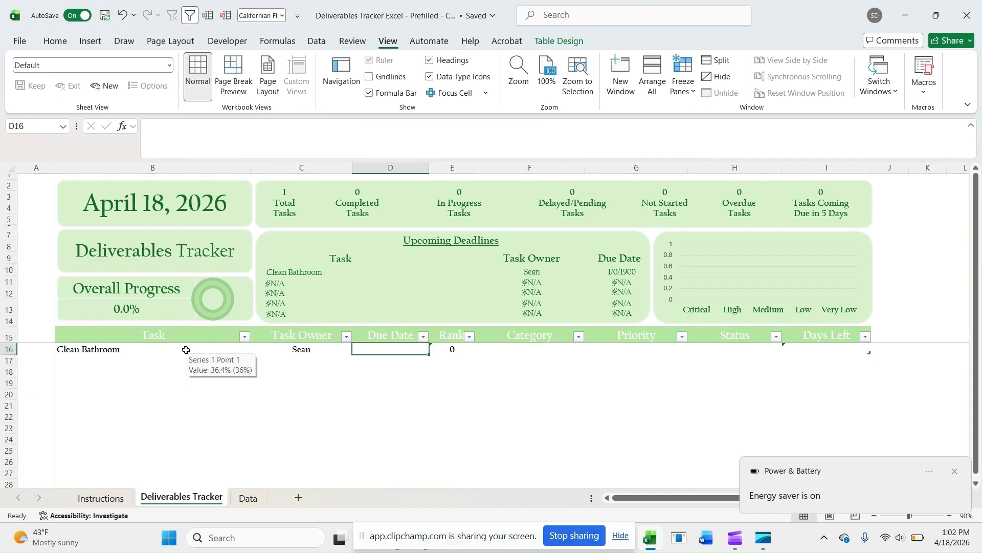
# Step: Give the Clean Bathroom task the due date 4/19/2026 and the category Housekeeping
pyautogui.write('4/19/2026')
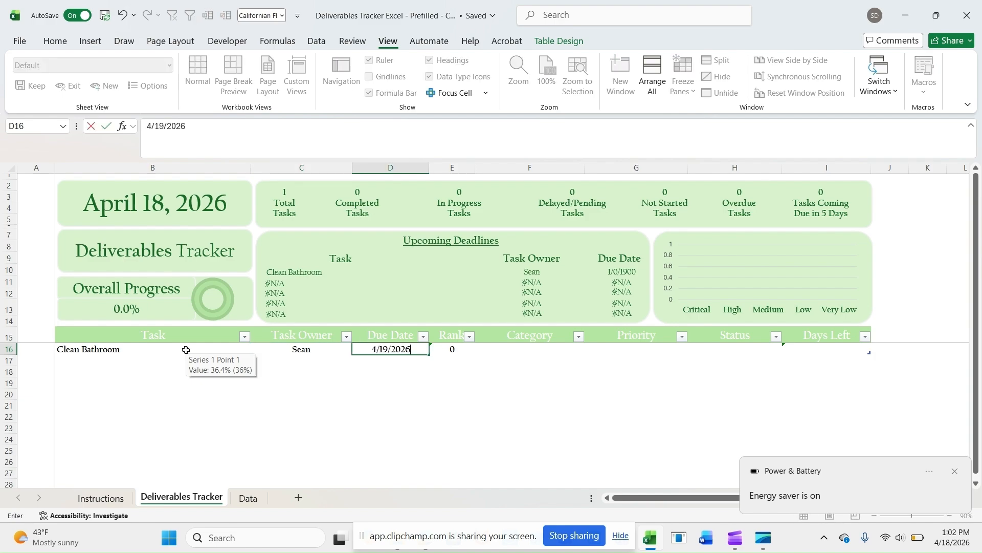
pyautogui.press('Tab')
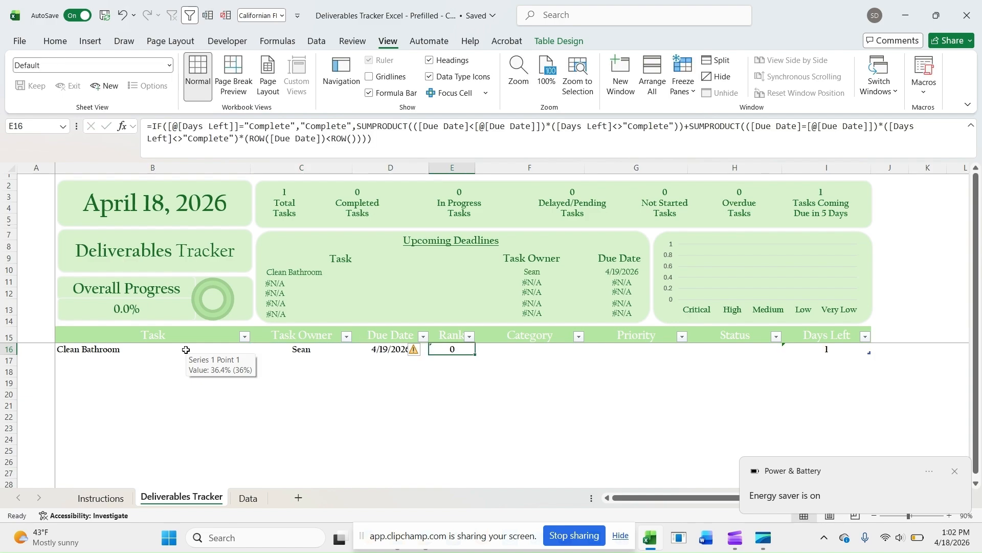
pyautogui.press('Tab')
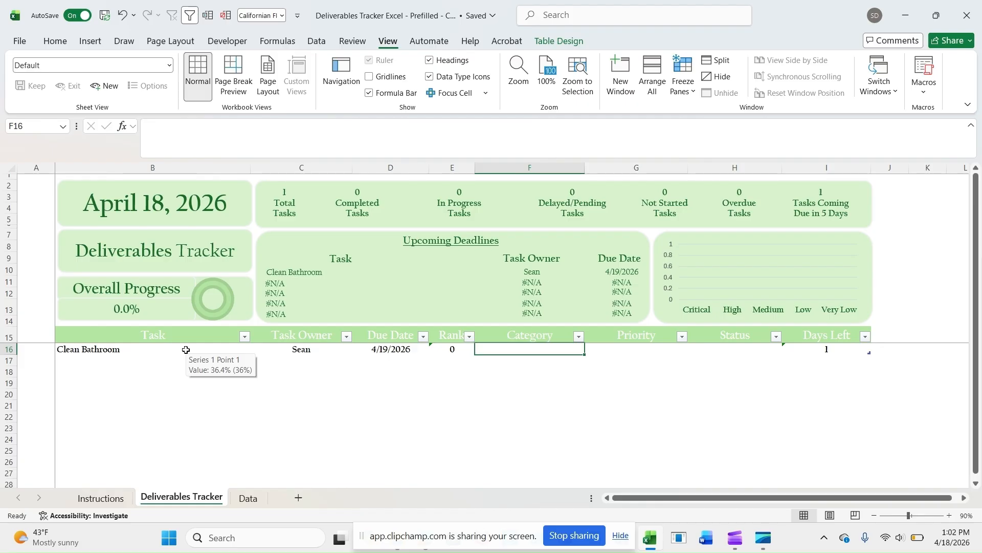
pyautogui.write('House')
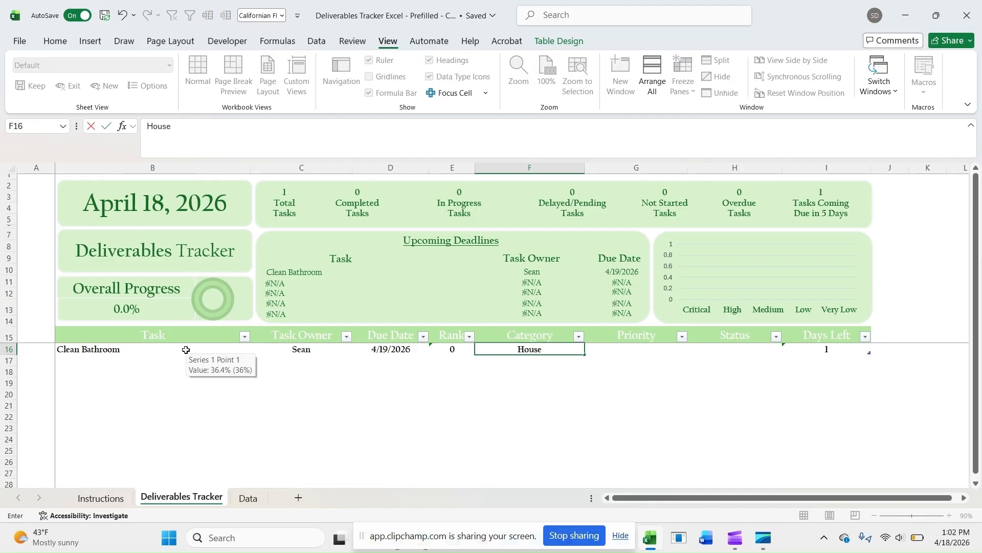
pyautogui.write('keeping')
pyautogui.press('Tab')
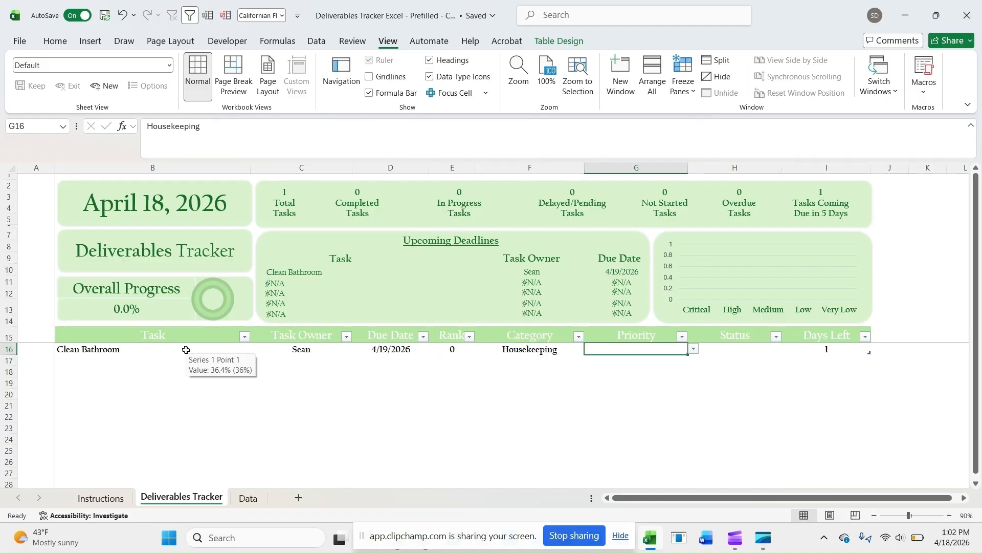
# Step: Set the Clean Bathroom task's priority to Critical and its status to In Progress, finally switching the status to Not Started
pyautogui.click(694, 348)
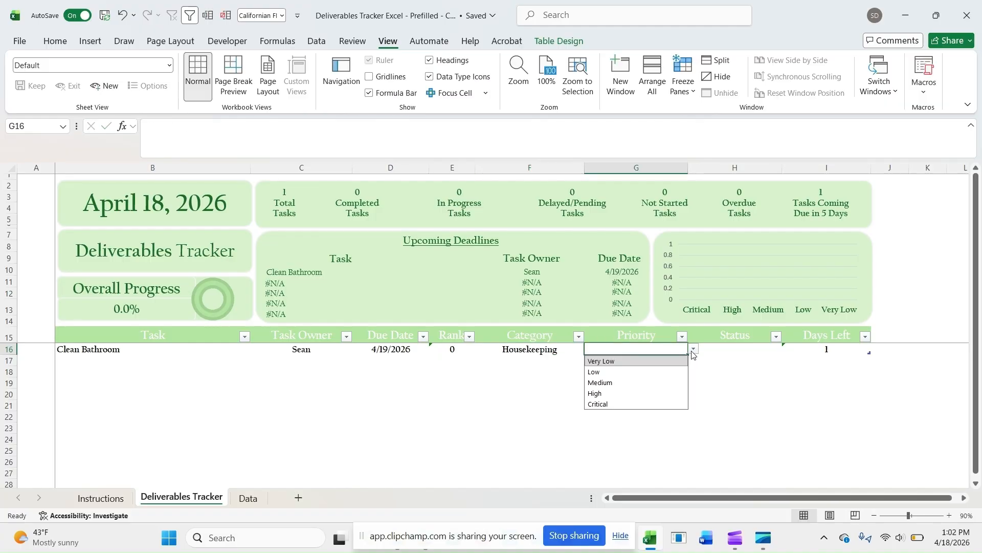
pyautogui.click(612, 404)
pyautogui.click(738, 349)
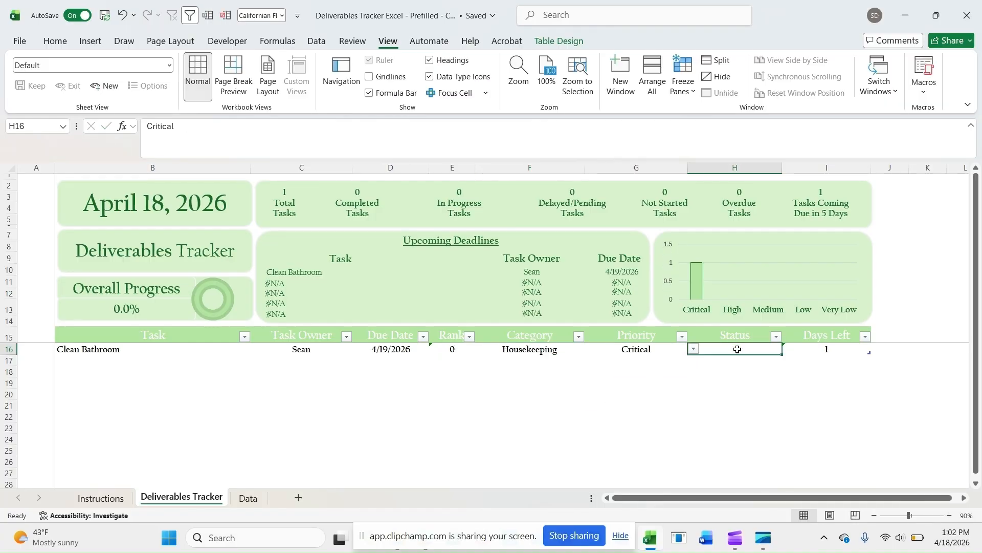
pyautogui.click(787, 349)
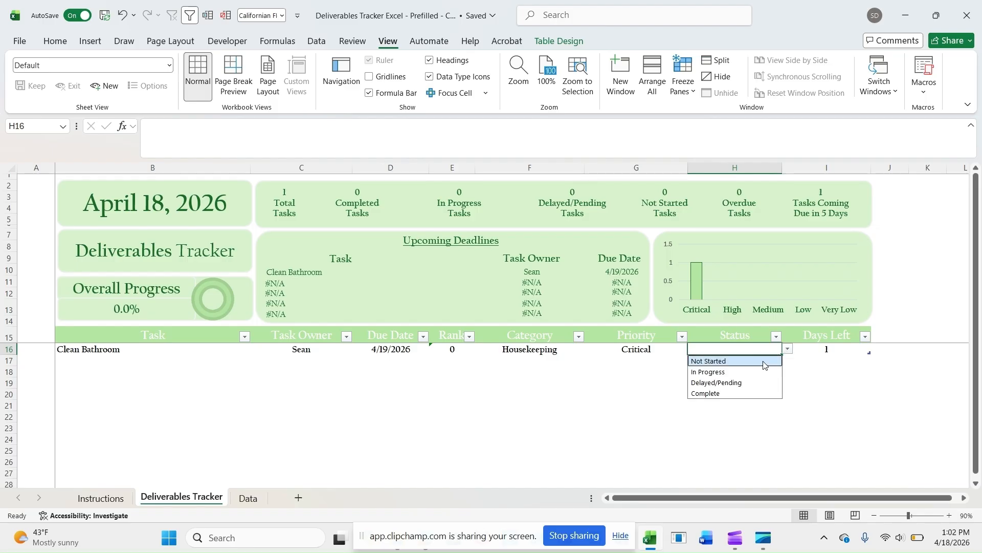
pyautogui.click(729, 371)
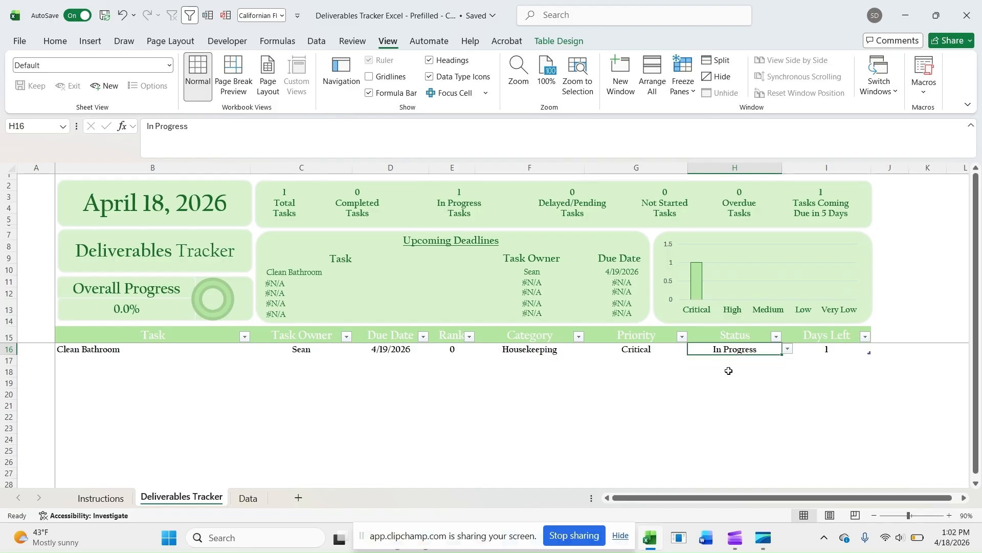
pyautogui.click(787, 349)
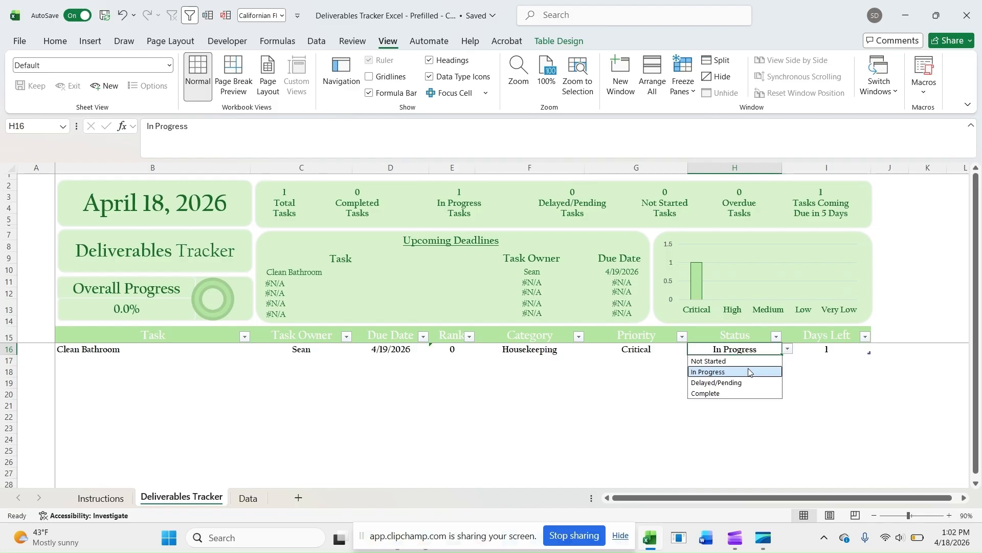
pyautogui.click(713, 365)
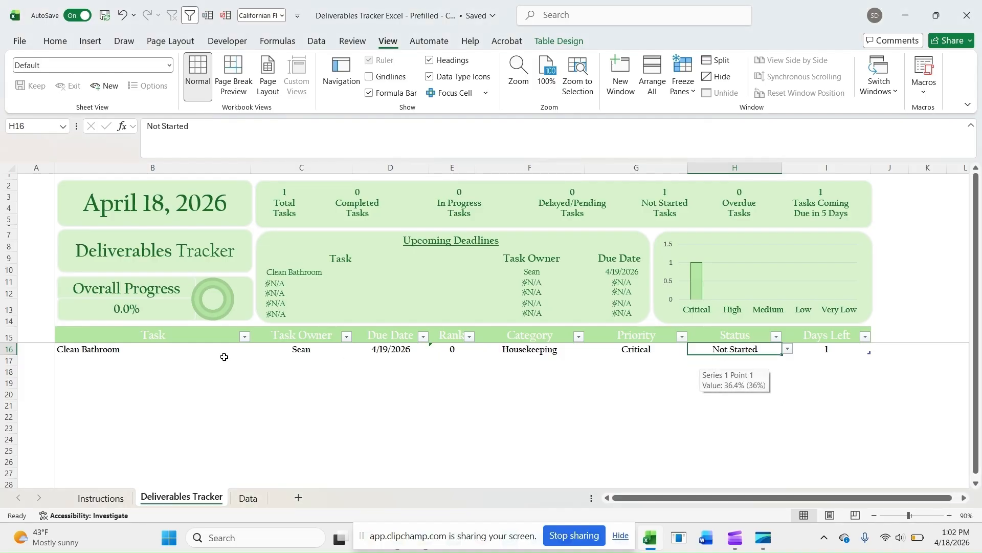
# Step: Enter Clean Kitchen as a new task in row 17 and fill in the task owner's name
pyautogui.click(130, 365)
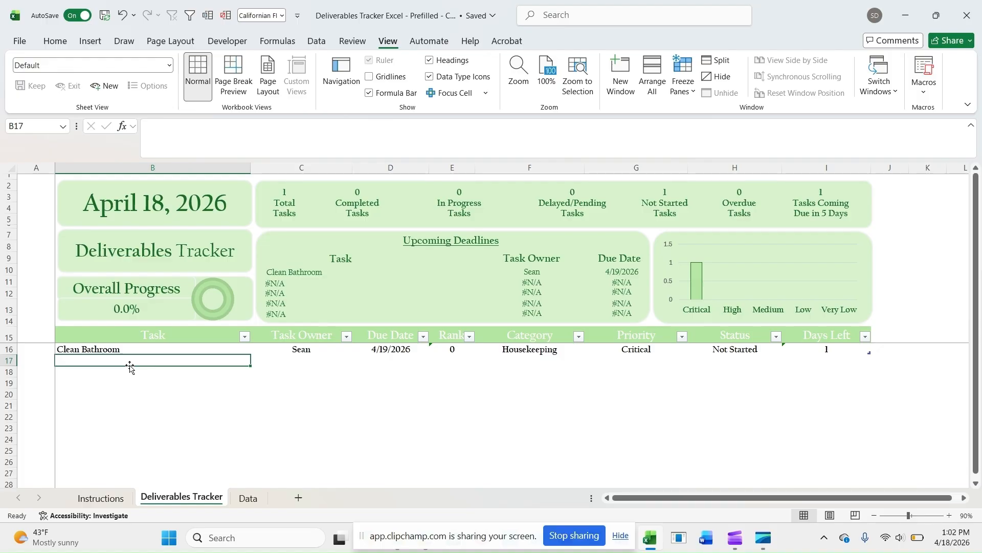
pyautogui.write('Clean Kitch')
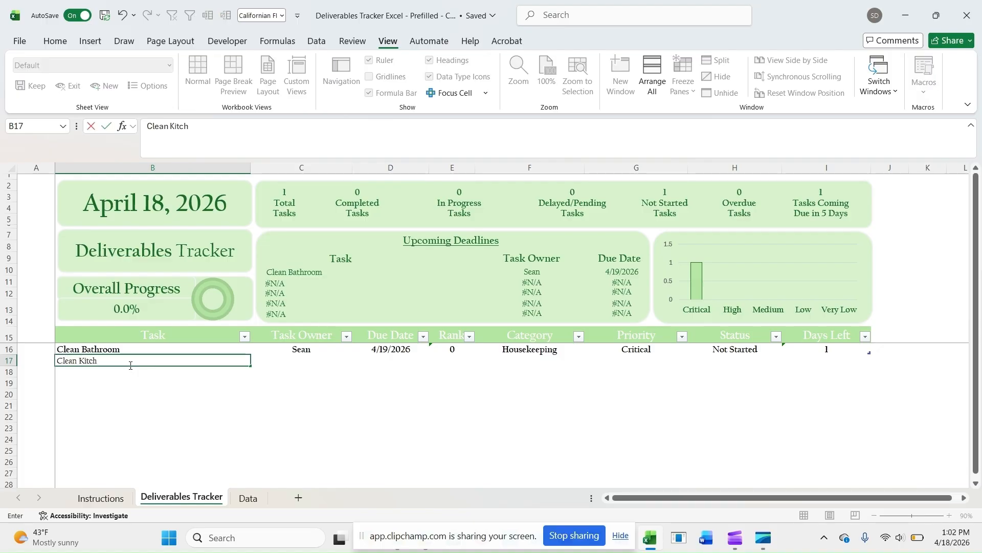
pyautogui.write('en')
pyautogui.press('Tab')
pyautogui.press('Tab')
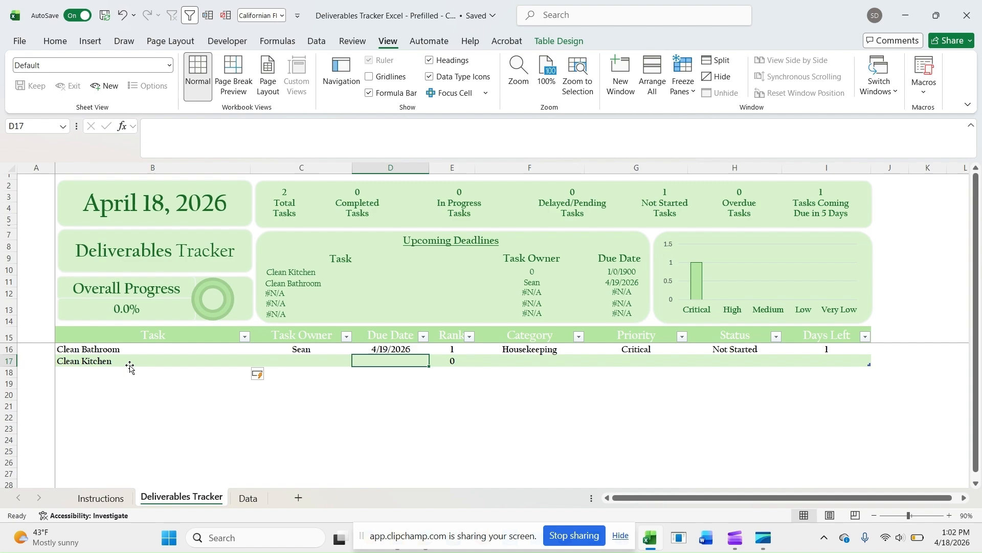
pyautogui.hotkey('shift', 'Tab')
pyautogui.write('Sky')
pyautogui.press('Tab')
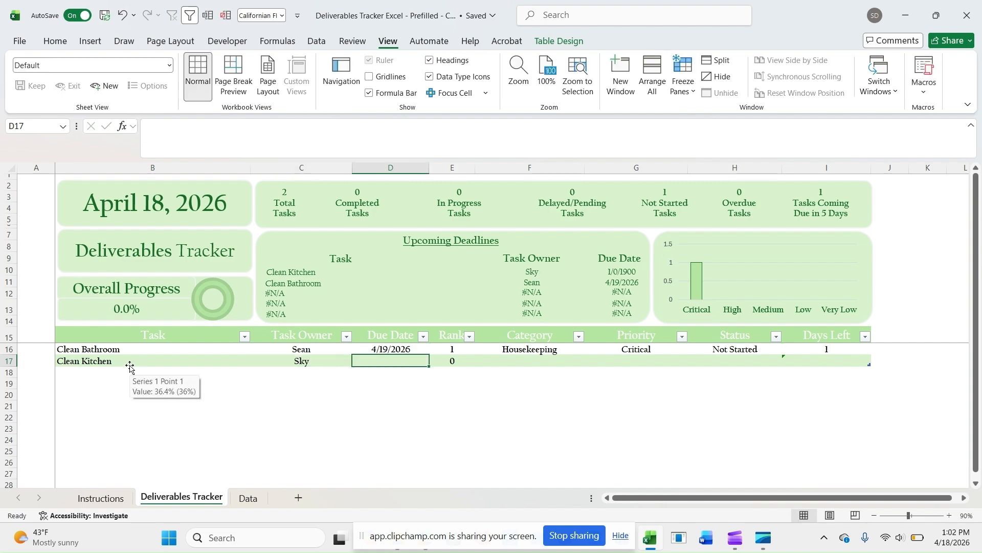
# Step: Give the Clean Kitchen task the due date 4/19/2026 and the category Houskeeping
pyautogui.write('4/19/2026')
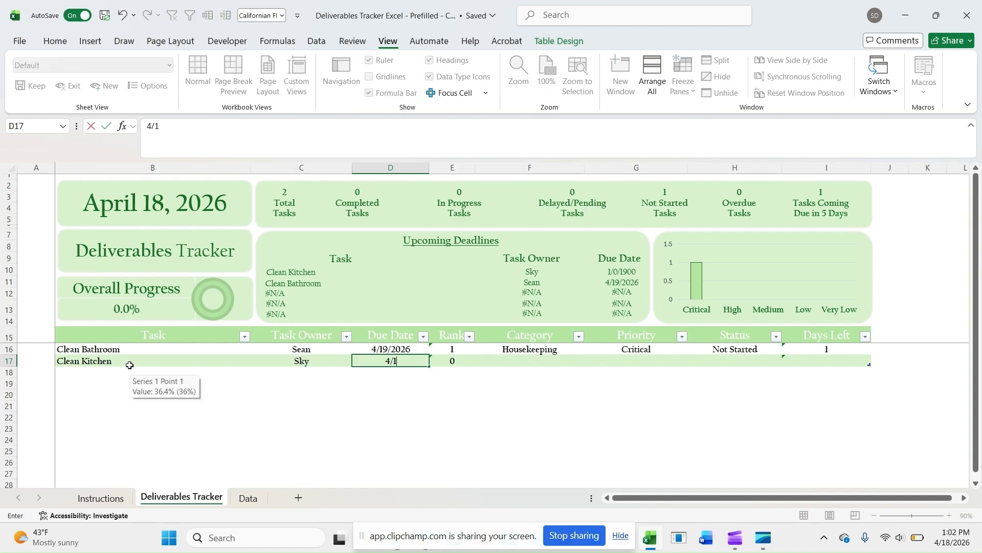
pyautogui.press('Tab')
pyautogui.press('Tab')
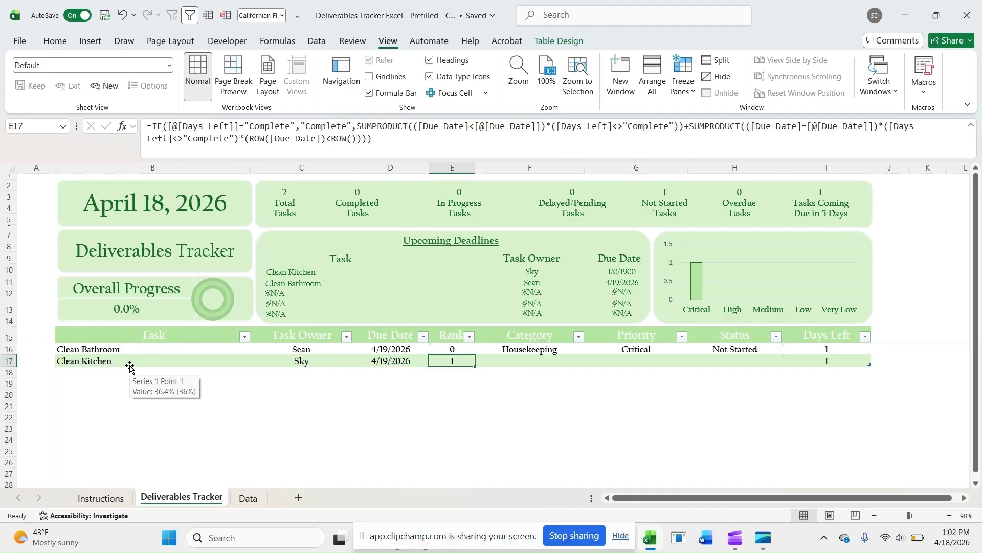
pyautogui.write('Houskeeping')
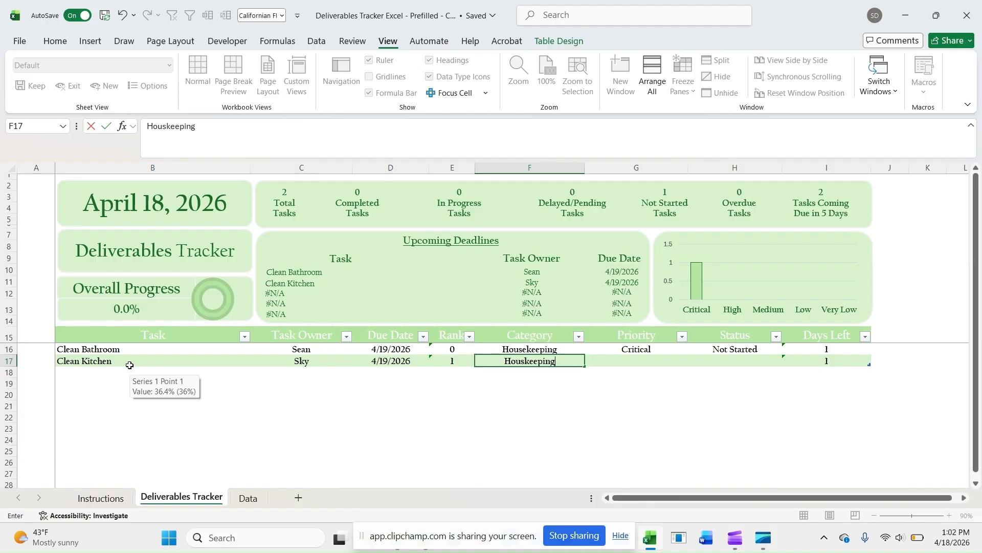
pyautogui.press('Tab')
# Step: Set the Clean Kitchen task's priority to Medium and its status to In Progress
pyautogui.click(694, 362)
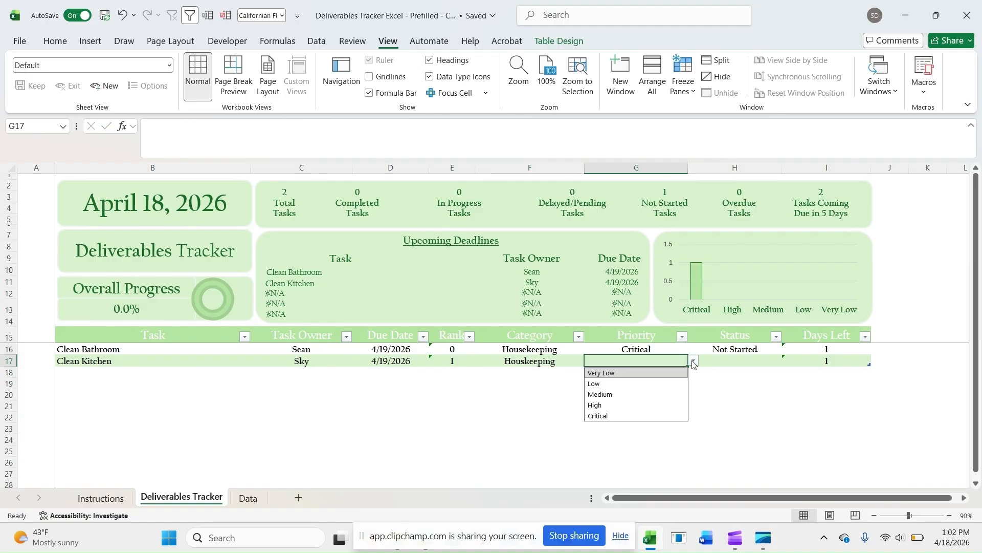
pyautogui.click(628, 394)
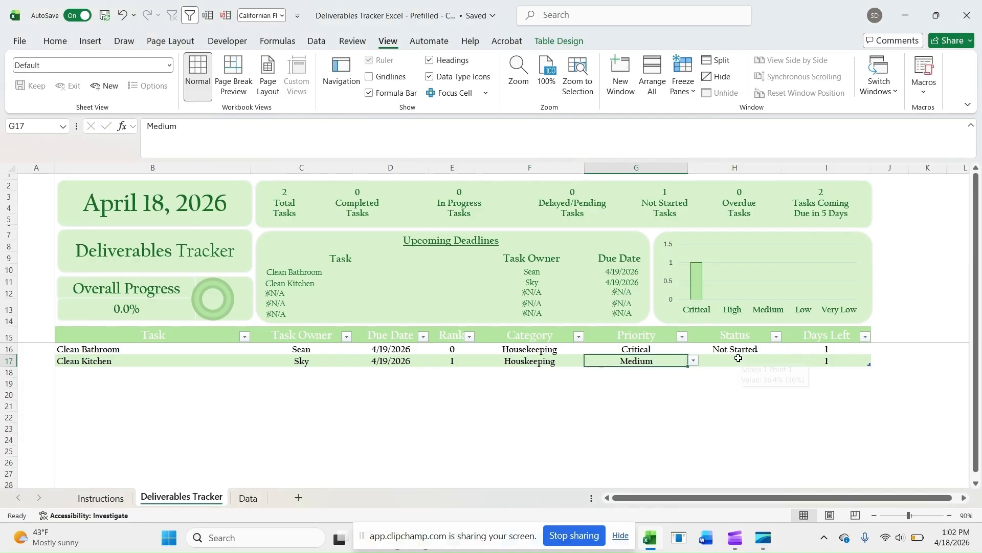
pyautogui.click(739, 358)
pyautogui.click(787, 361)
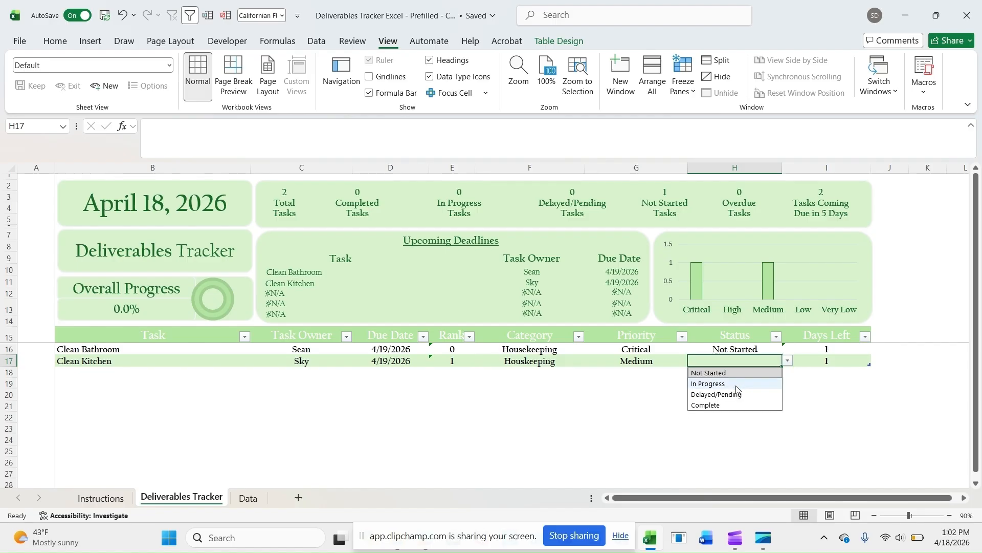
pyautogui.click(716, 383)
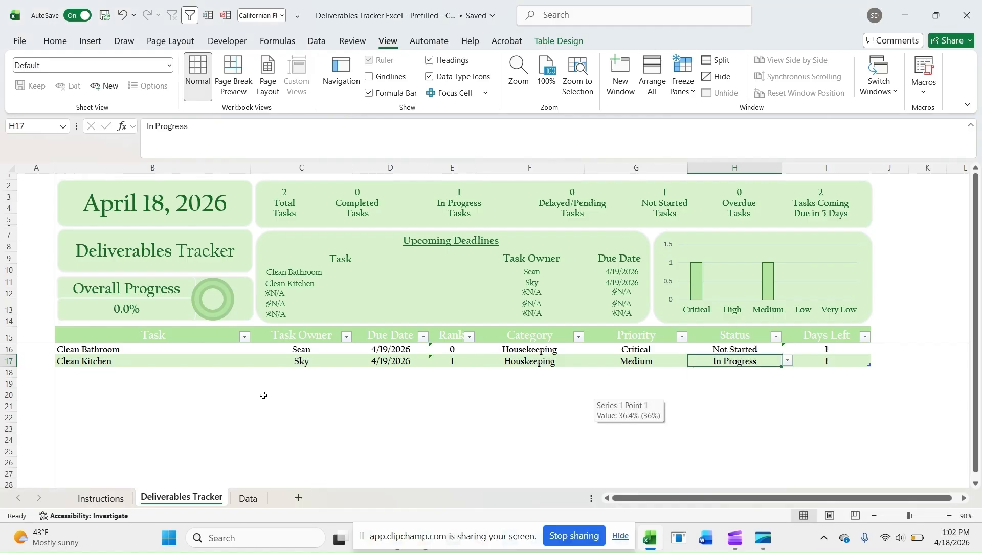
# Step: Change the Clean Kitchen task's status to Complete
pyautogui.click(129, 378)
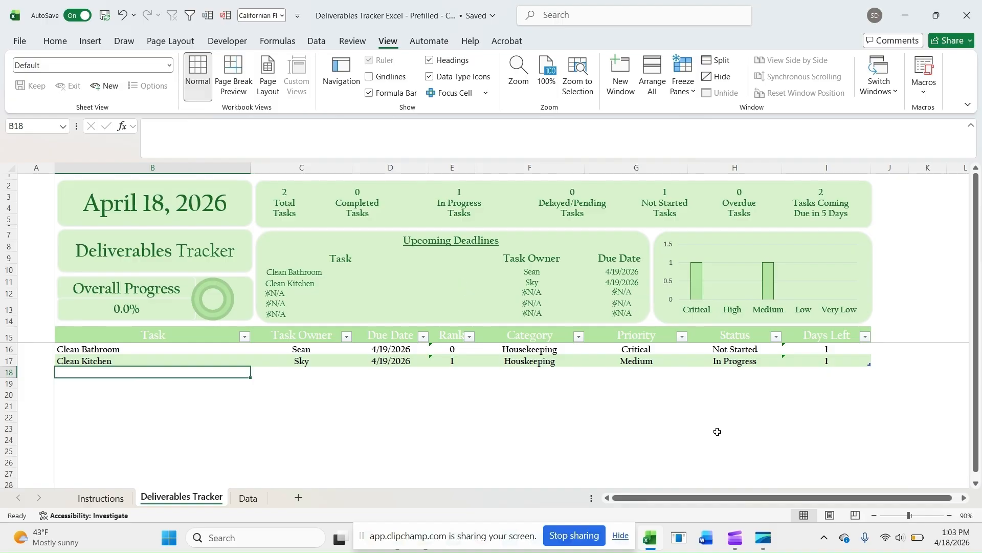
pyautogui.click(787, 360)
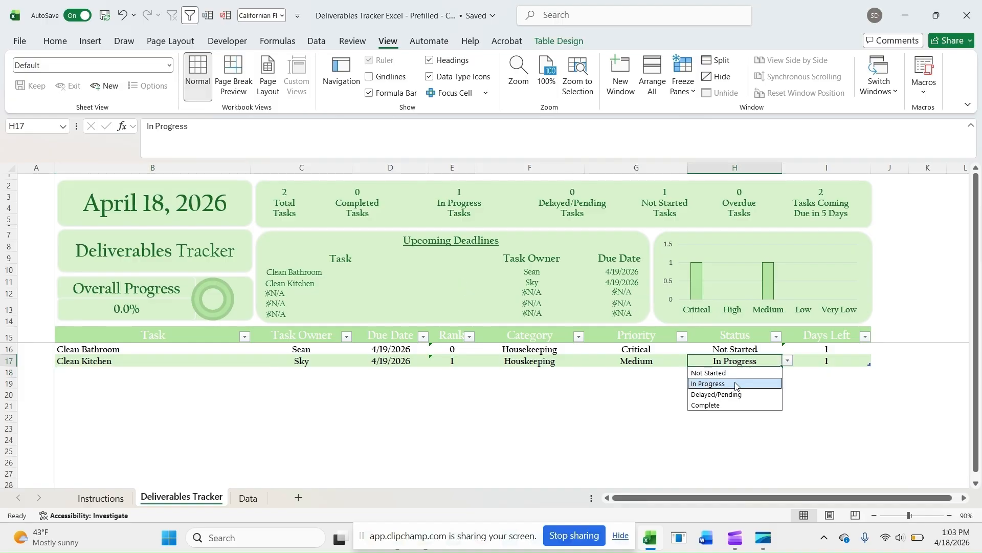
pyautogui.click(743, 406)
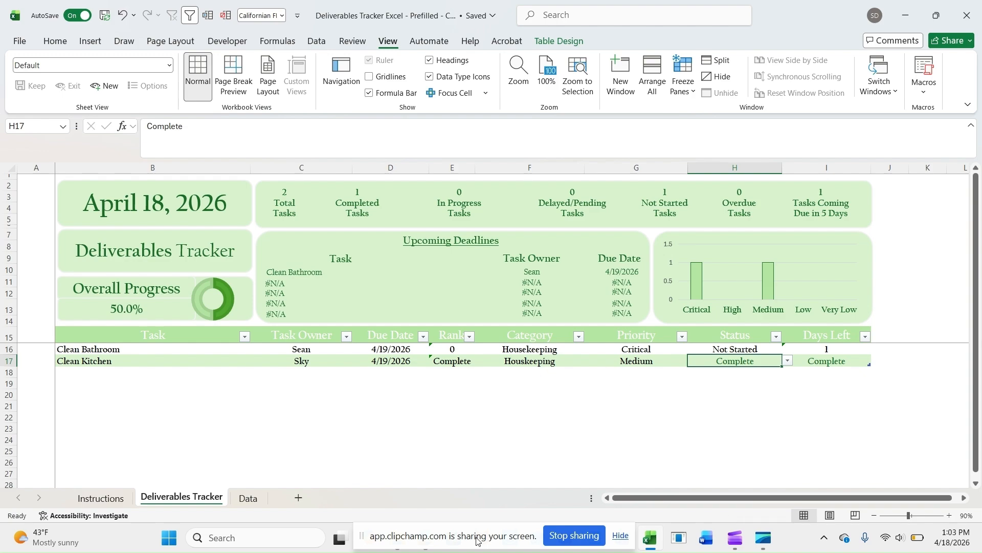
# Step: Switch to the Google Sheets version of the Deliverables Tracker open in the Edge browser
pyautogui.moveTo(464, 541); pyautogui.dragTo(168, 540)
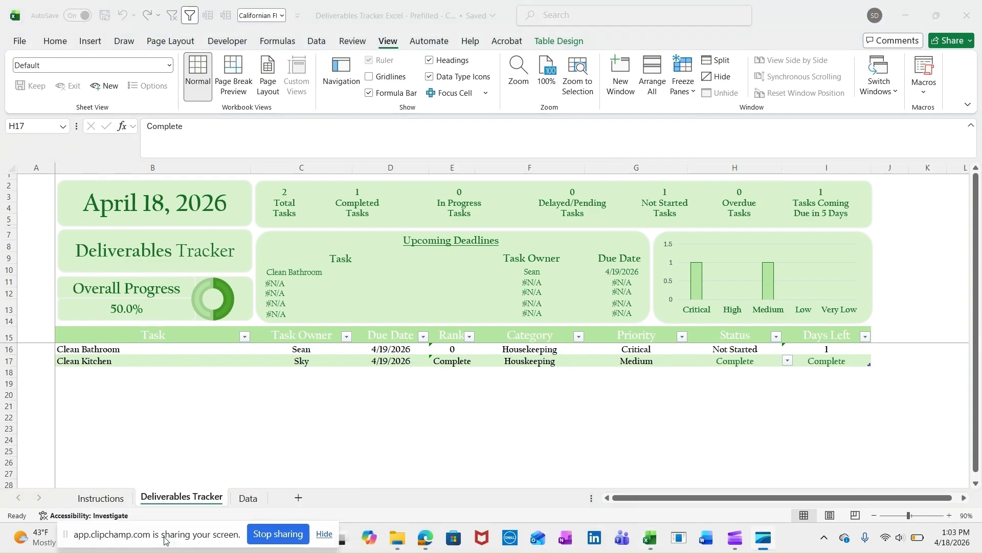
pyautogui.moveTo(423, 545)
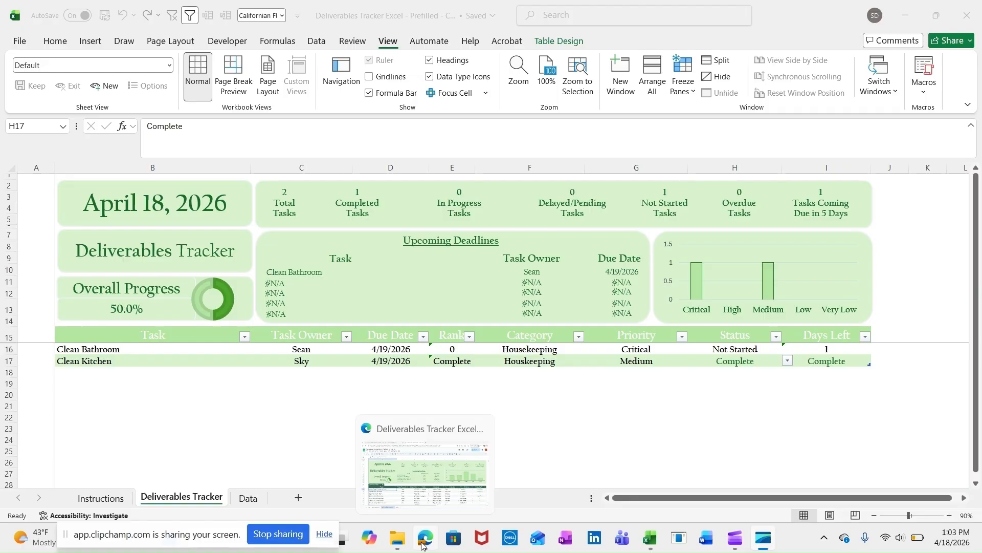
pyautogui.click(458, 462)
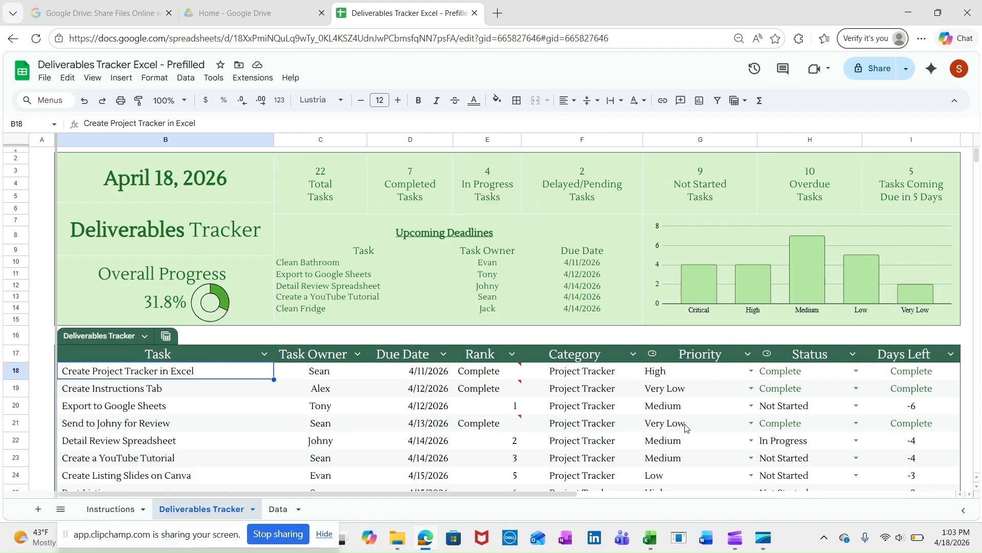
pyautogui.click(365, 337)
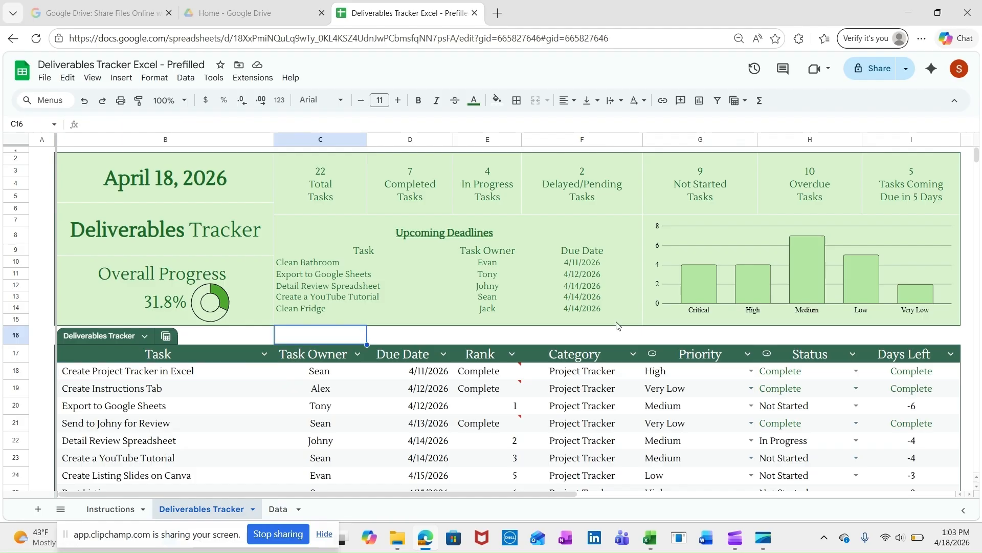
# Step: Set the status of the Export to Google Sheets task in row 20 to Complete
pyautogui.click(15, 388)
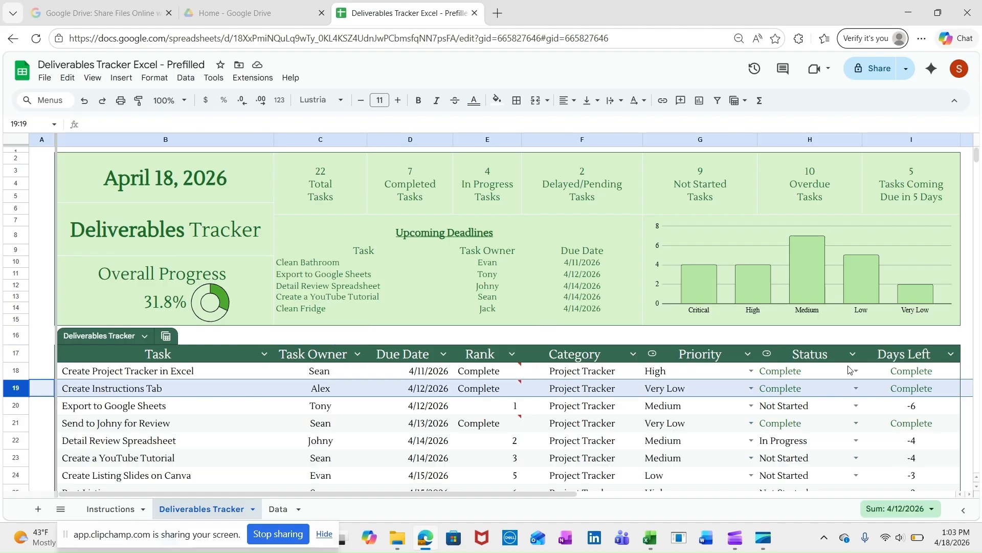
pyautogui.click(803, 390)
pyautogui.click(811, 409)
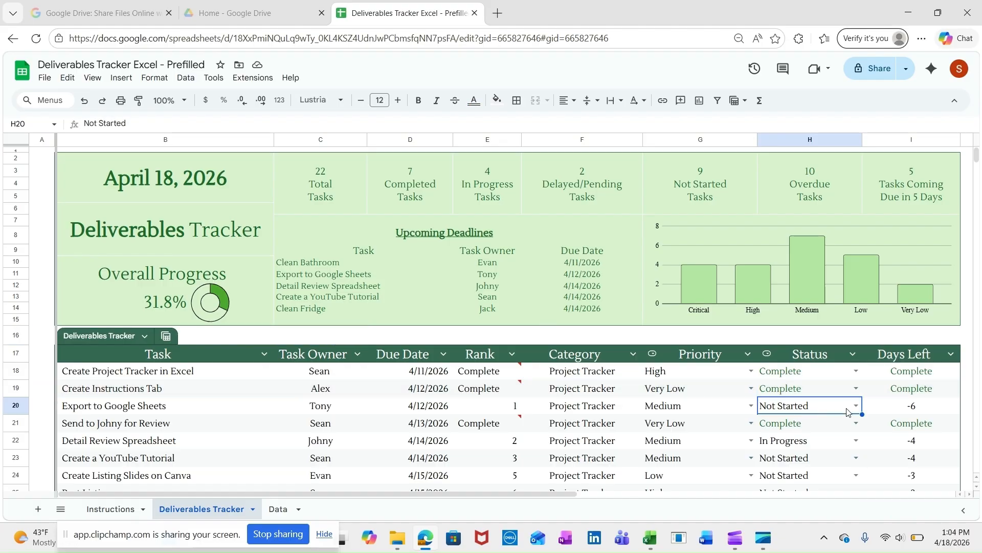
pyautogui.click(855, 405)
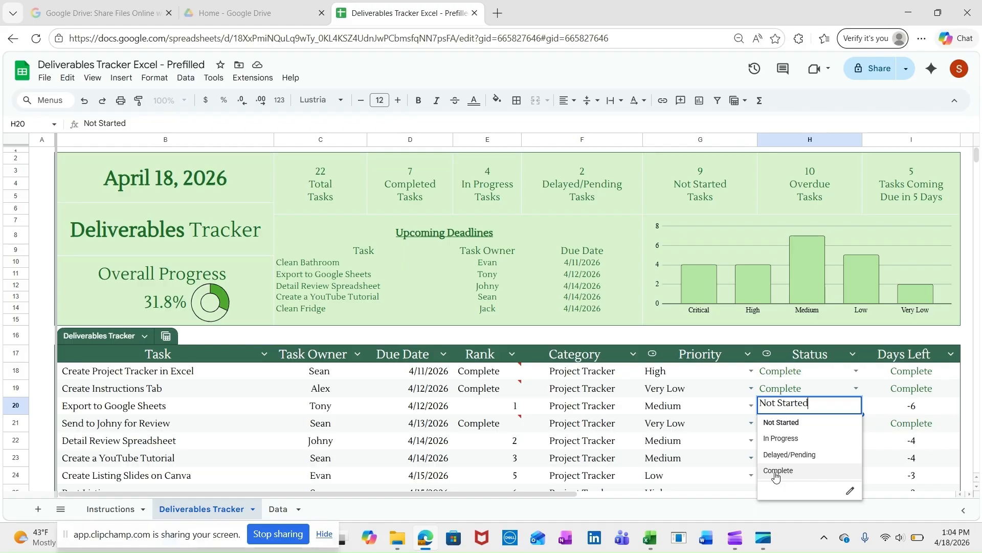
pyautogui.click(775, 469)
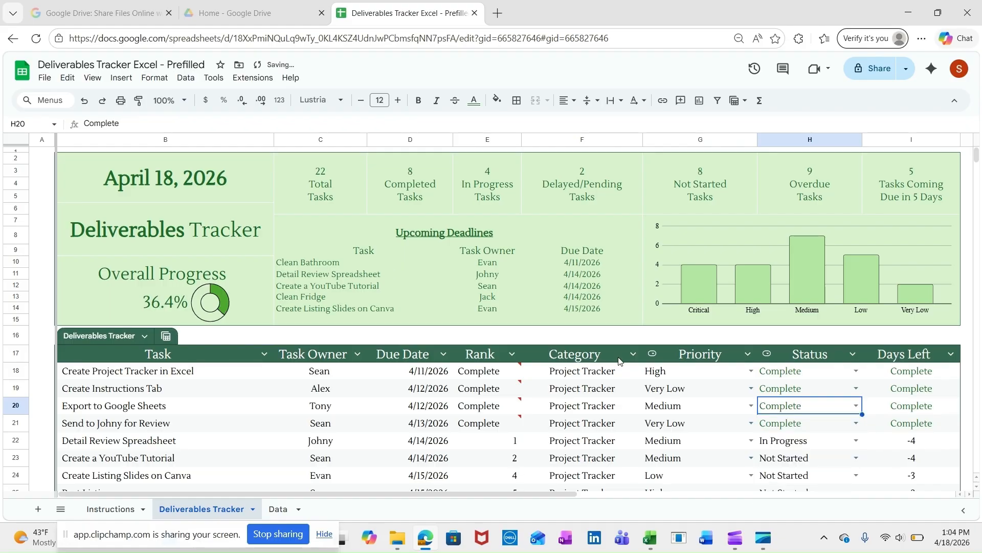
# Step: Set the priority of the Export to Google Sheets task in row 20 to Critical
pyautogui.click(662, 407)
pyautogui.click(751, 406)
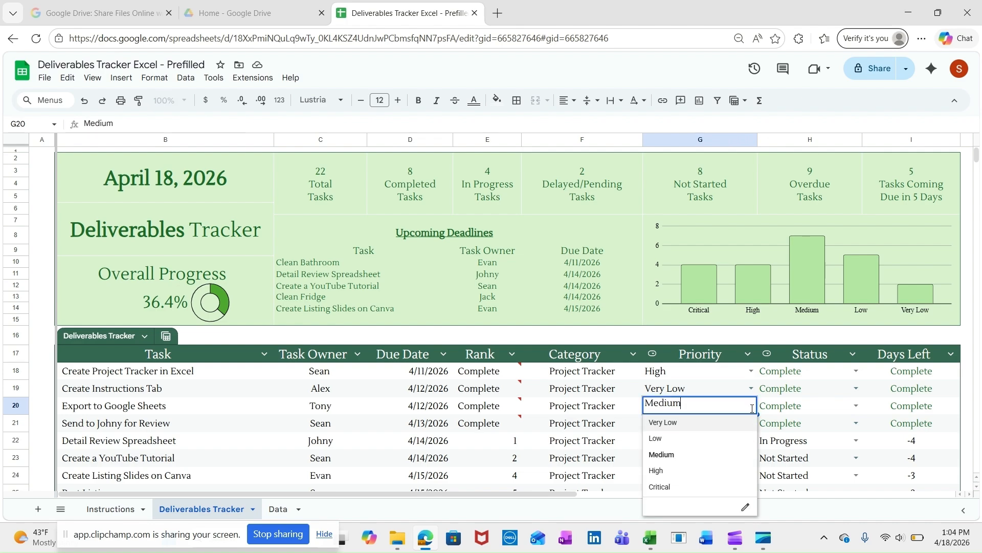
pyautogui.click(662, 488)
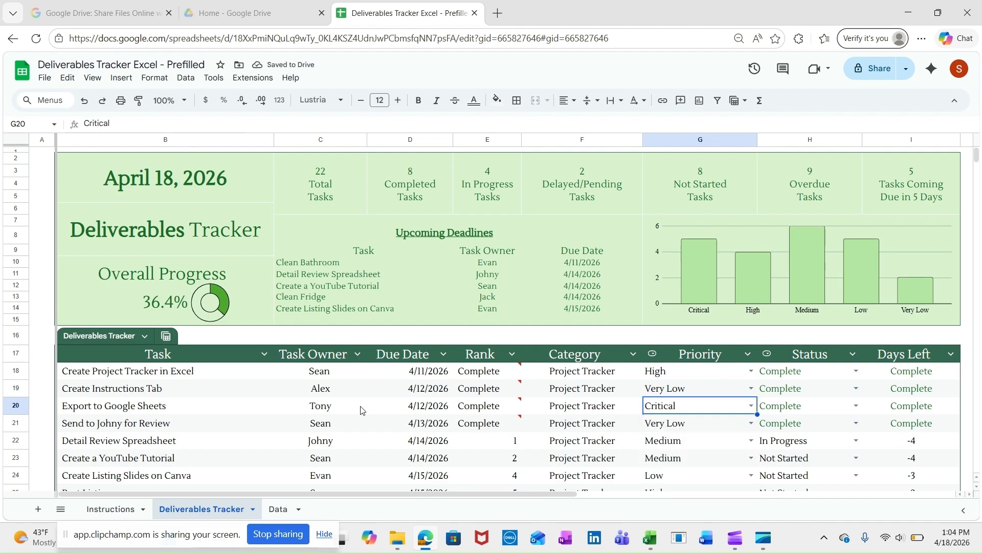
pyautogui.click(231, 413)
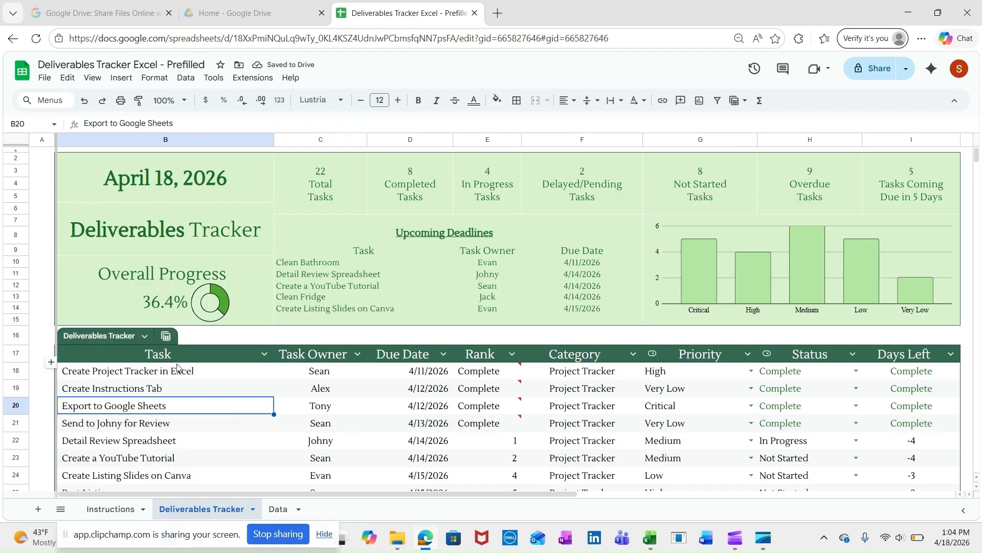
# Step: Delete rows 19 to 39 from the Deliverables Tracker, keeping only the Create Project Tracker in Excel task in row 18
pyautogui.click(16, 387)
pyautogui.moveTo(16, 387); pyautogui.dragTo(22, 204)
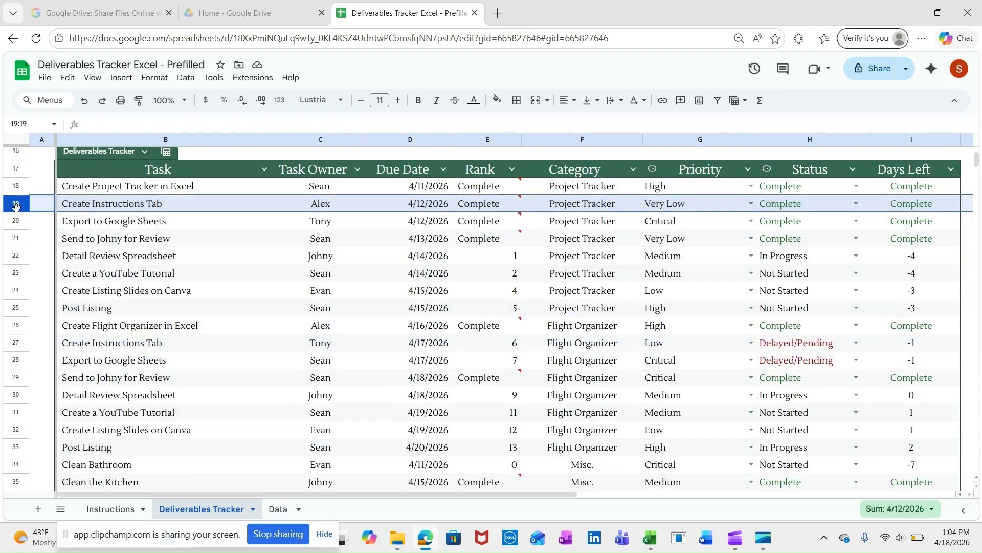
pyautogui.click(16, 205)
pyautogui.hotkey('shift', 'Down')
pyautogui.hotkey('shift', 'Down')
pyautogui.hotkey('shift', 'Down')
pyautogui.hotkey('shift', 'Down')
pyautogui.hotkey('shift', 'Down')
pyautogui.hotkey('shift', 'Down')
pyautogui.hotkey('shift', 'Down')
pyautogui.hotkey('shift', 'Down')
pyautogui.hotkey('shift', 'Down')
pyautogui.hotkey('shift', 'Down')
pyautogui.hotkey('shift', 'Down')
pyautogui.hotkey('shift', 'Down')
pyautogui.hotkey('shift', 'Down')
pyautogui.hotkey('shift', 'Down')
pyautogui.hotkey('shift', 'Down')
pyautogui.hotkey('shift', 'Down')
pyautogui.hotkey('shift', 'Down')
pyautogui.hotkey('shift', 'Down')
pyautogui.hotkey('shift', 'Down')
pyautogui.hotkey('shift', 'Down')
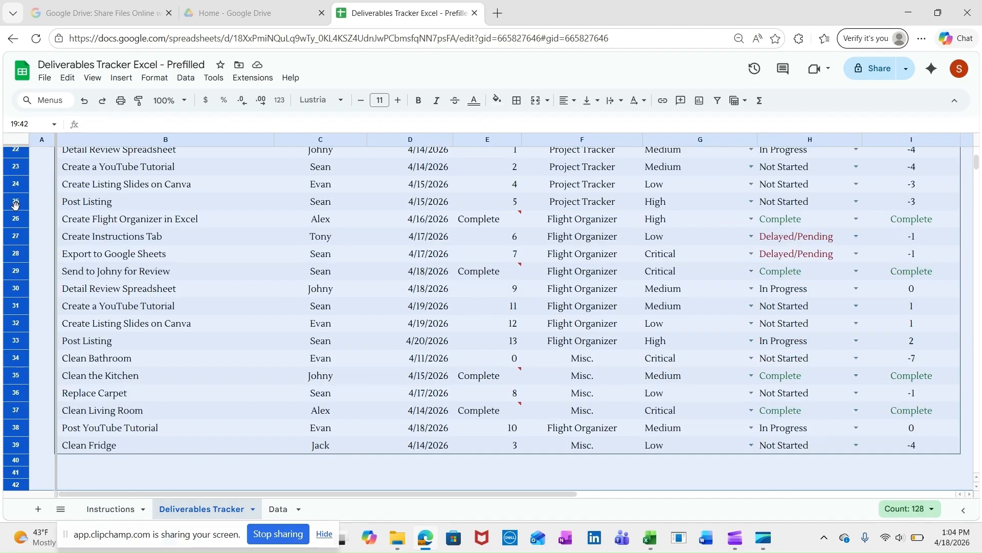
pyautogui.hotkey('shift', 'Down')
pyautogui.hotkey('shift', 'Down')
pyautogui.hotkey('shift', 'Down')
pyautogui.hotkey('shift', 'Up')
pyautogui.hotkey('shift', 'Up')
pyautogui.hotkey('shift', 'Up')
pyautogui.hotkey('shift', 'Up')
pyautogui.hotkey('shift', 'Up')
pyautogui.hotkey('shift', 'Up')
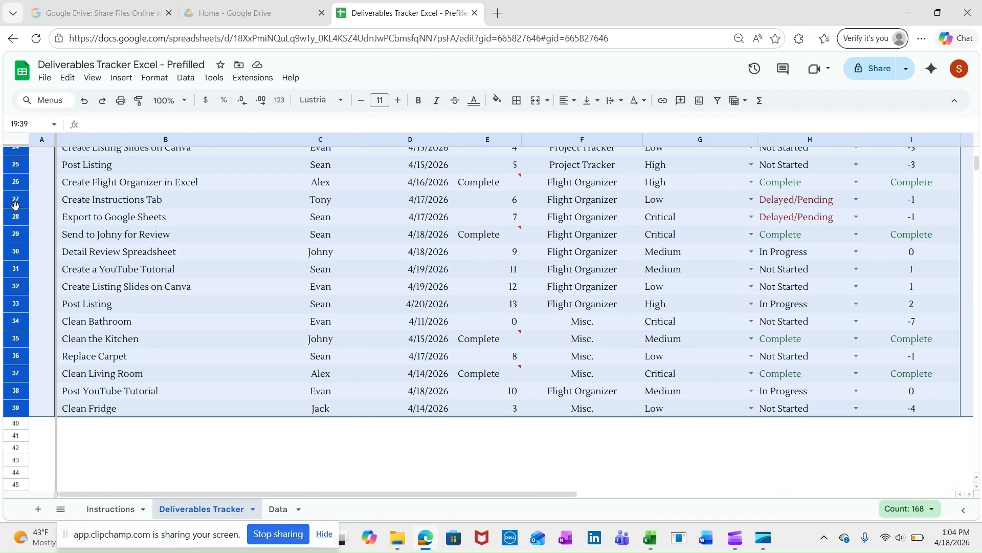
pyautogui.rightClick(16, 407)
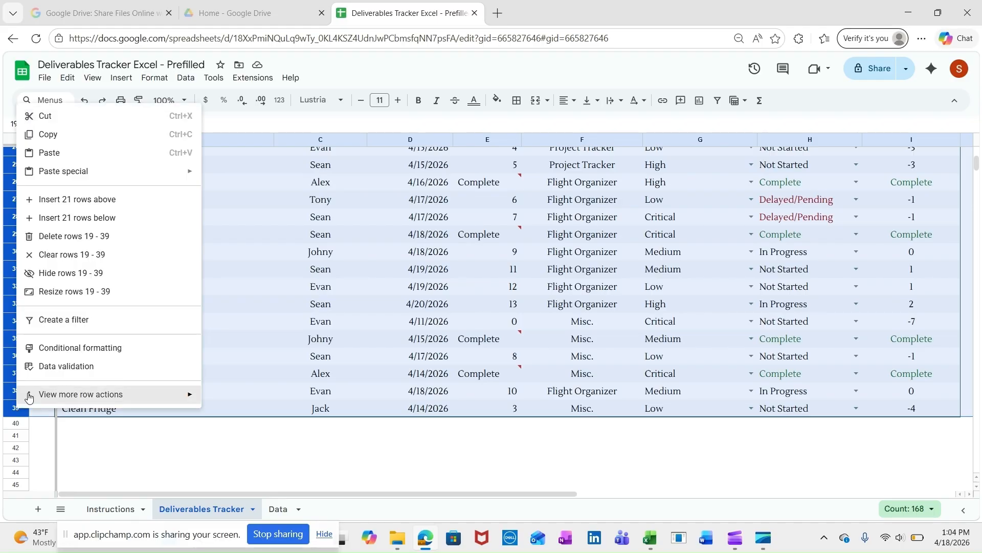
pyautogui.click(111, 241)
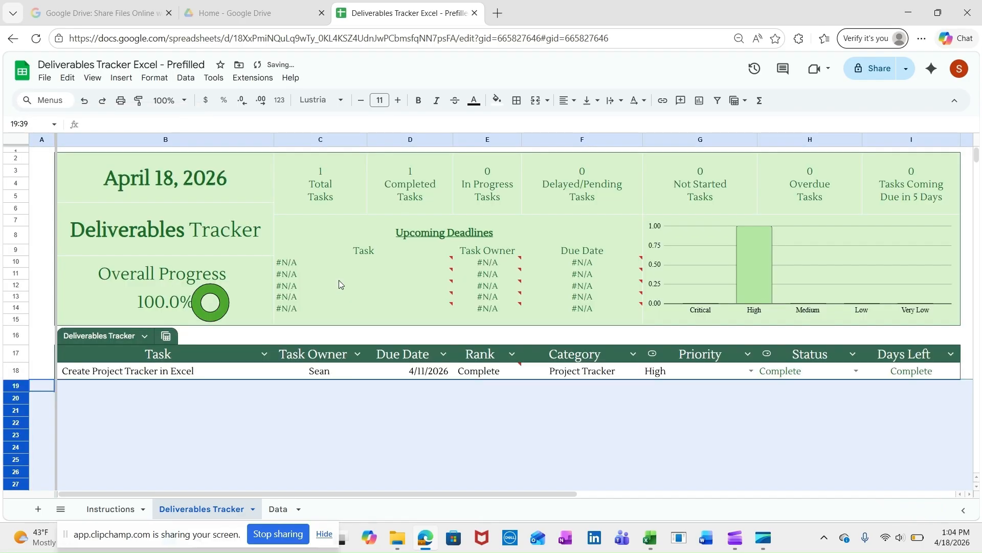
pyautogui.click(233, 413)
# Step: Add a Laundry task in row 19 directly below the remaining task, with the task owner's name and due date 4/19/2026
pyautogui.click(155, 388)
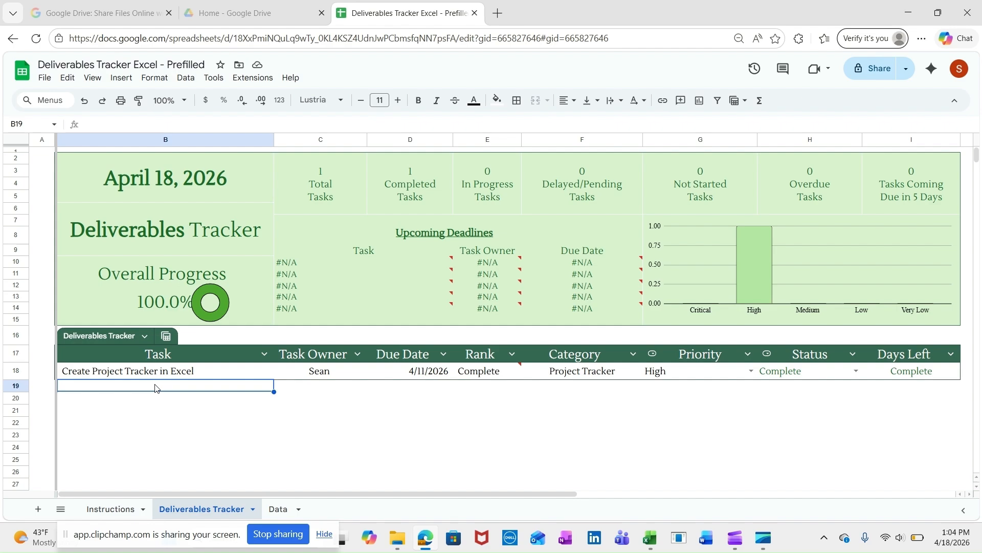
pyautogui.write('Laundry')
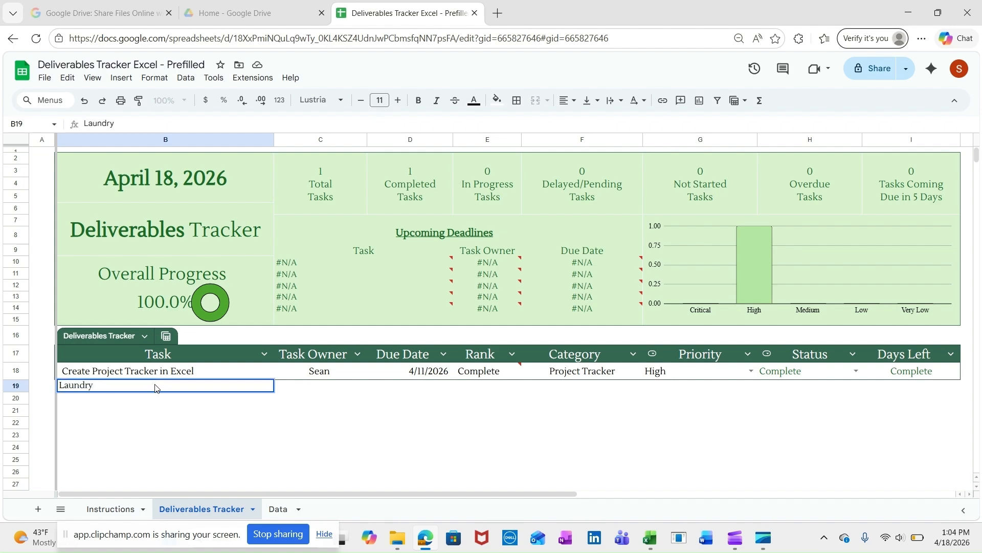
pyautogui.press('Tab')
pyautogui.write('Jake')
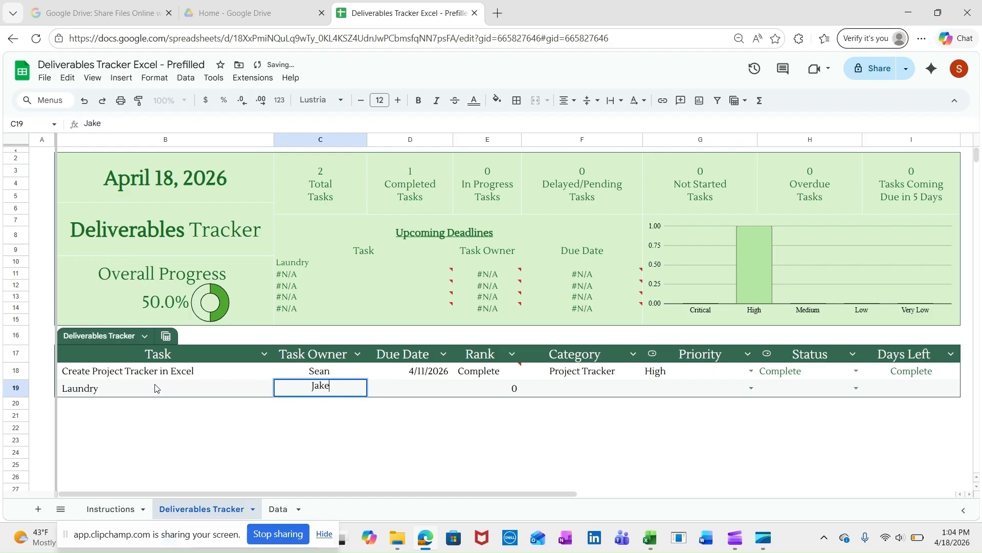
pyautogui.press('Tab')
pyautogui.write('4/')
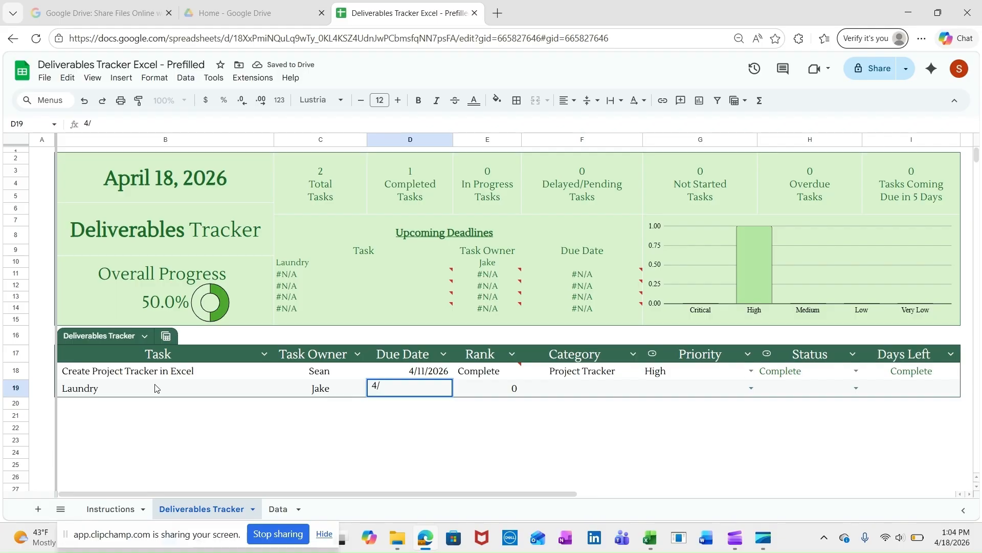
pyautogui.write('19/2026')
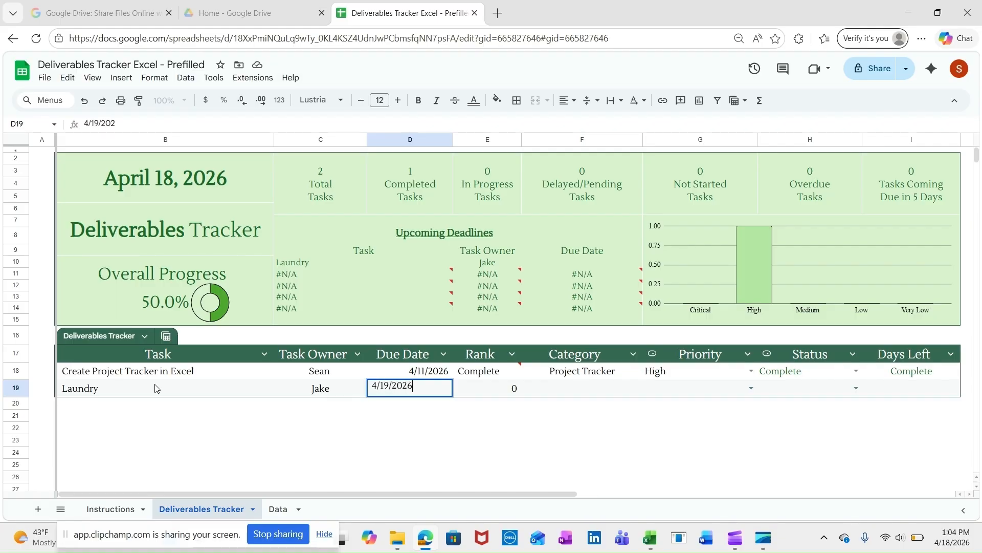
pyautogui.press('Tab')
pyautogui.press('Tab')
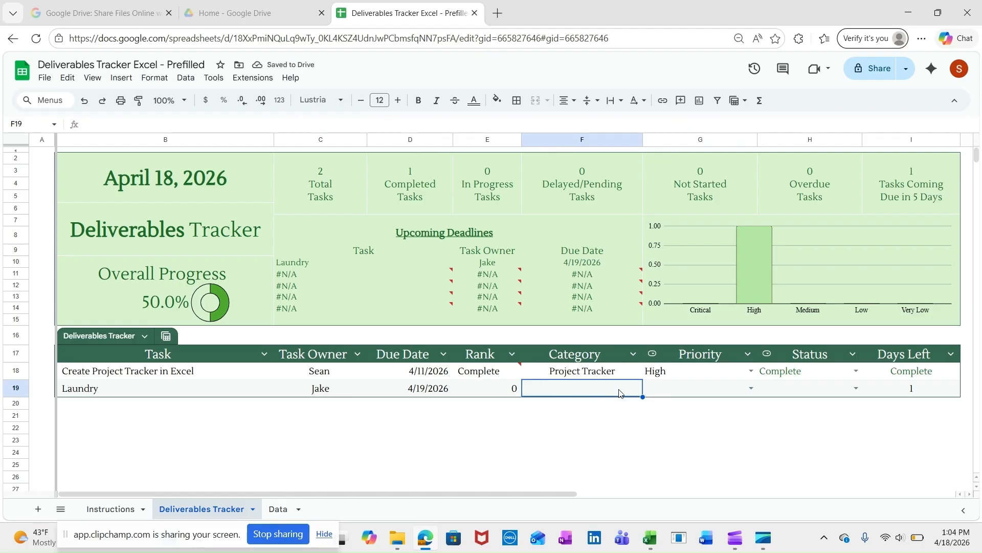
# Step: Set the Laundry task's category to Housekeeping, its priority to Low and its status to Not Started
pyautogui.write('Housekeeping')
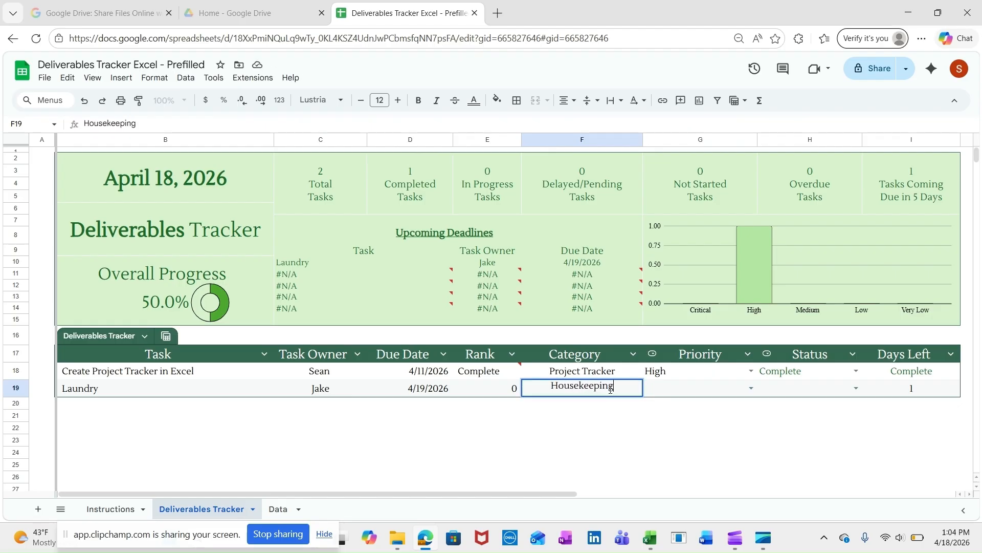
pyautogui.press('Tab')
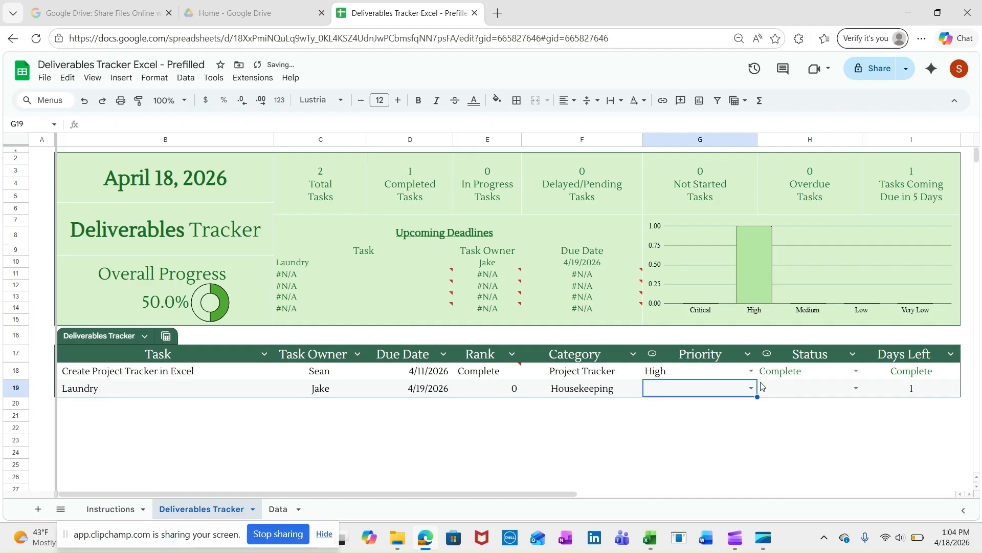
pyautogui.click(751, 388)
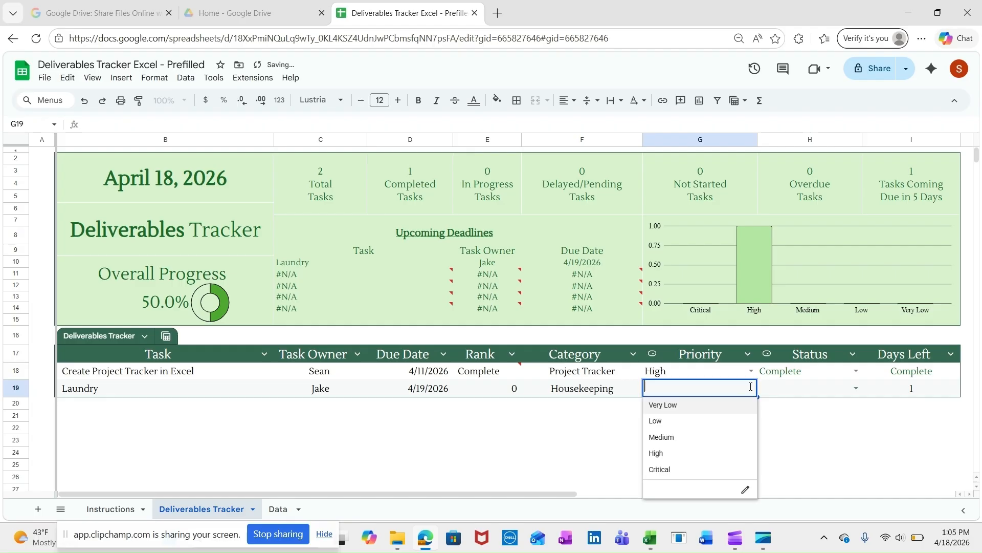
pyautogui.click(706, 421)
pyautogui.click(824, 390)
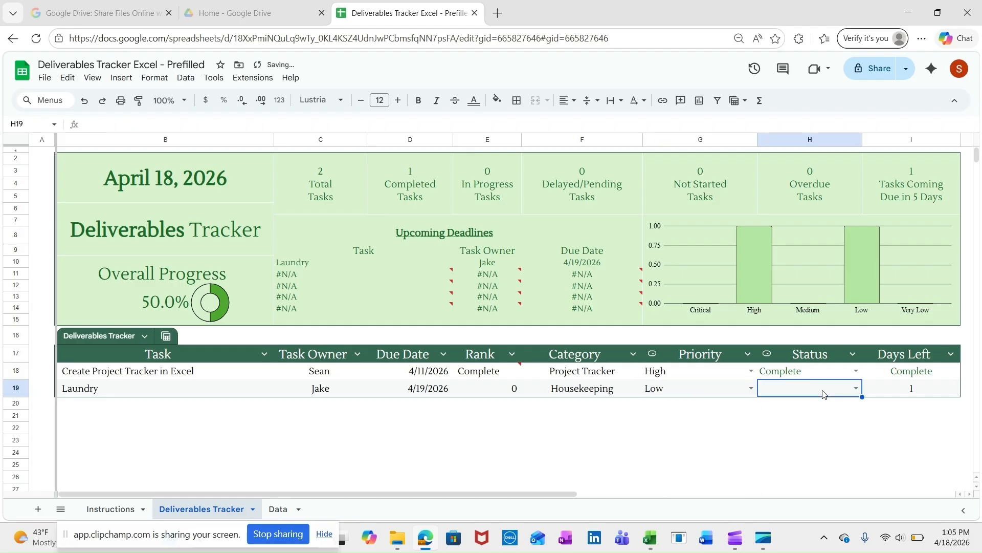
pyautogui.click(858, 388)
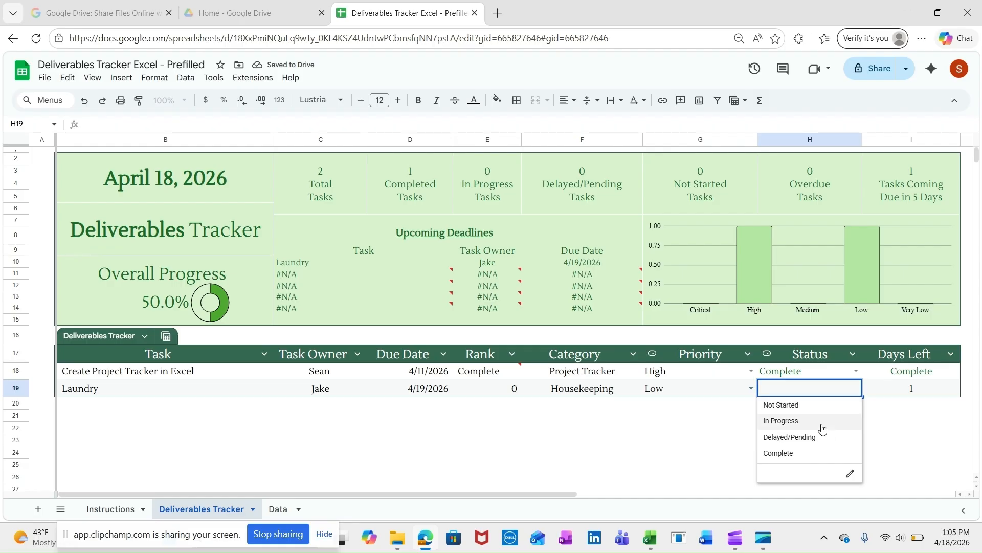
pyautogui.click(794, 409)
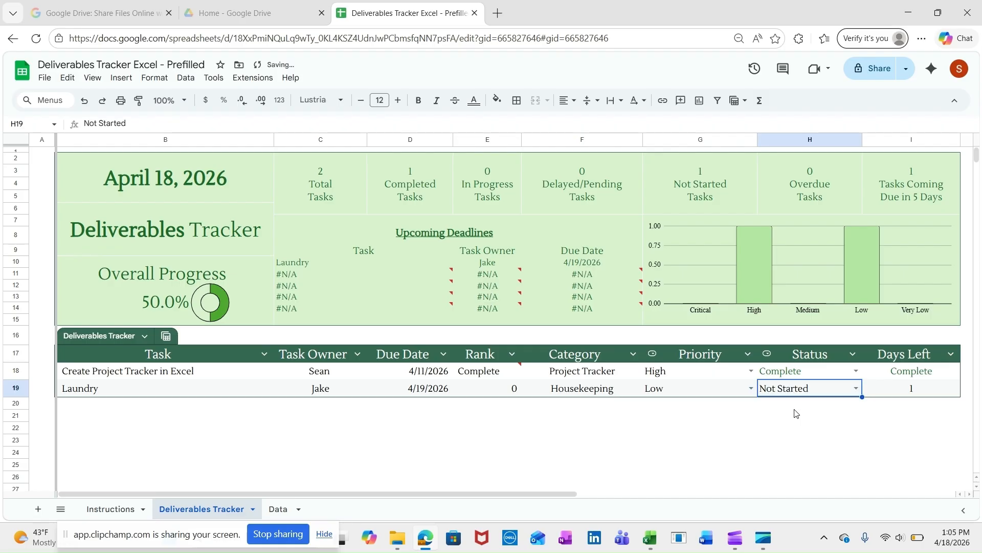
pyautogui.click(511, 423)
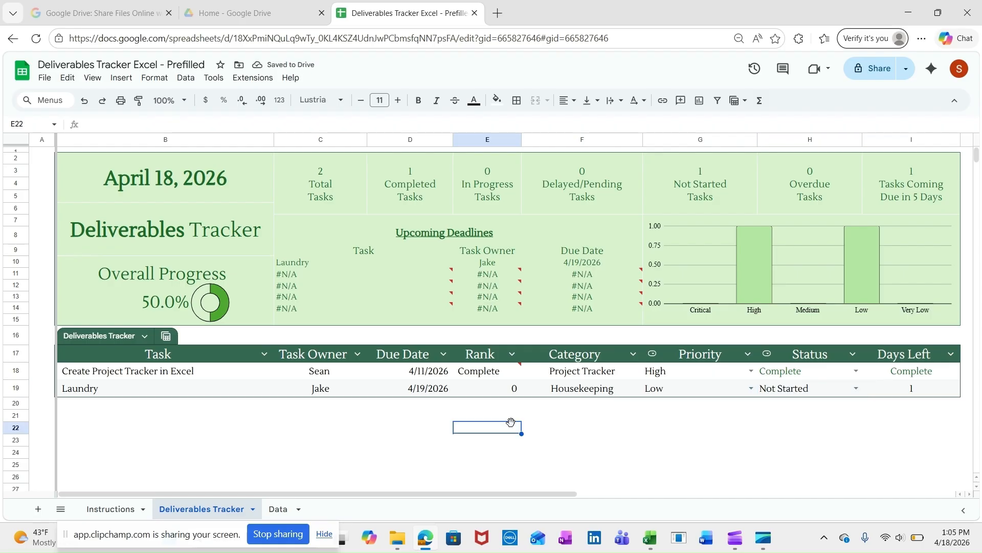
# Step: Change the status of the Create Project Tracker in Excel task in row 18 to Not Started
pyautogui.moveTo(369, 289)
pyautogui.click(814, 370)
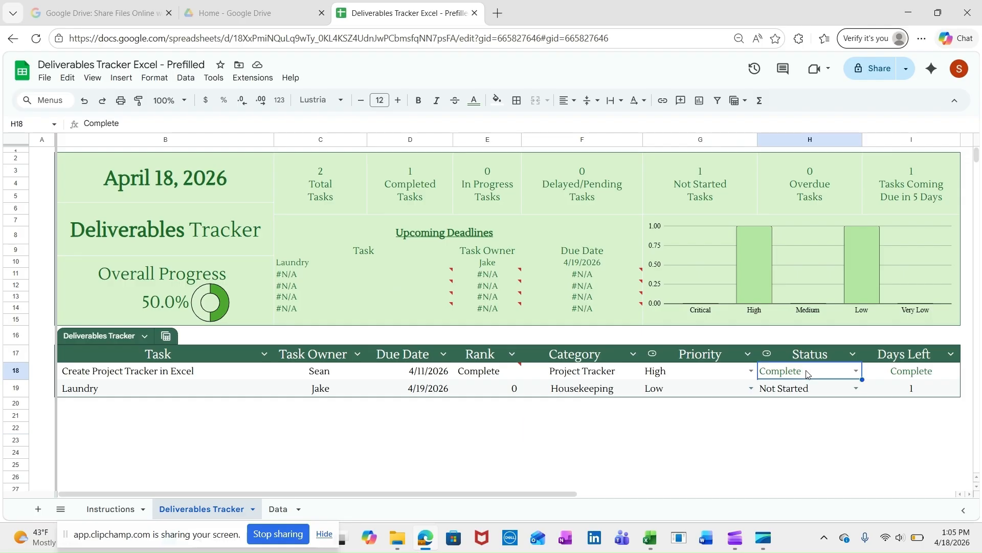
pyautogui.doubleClick(859, 372)
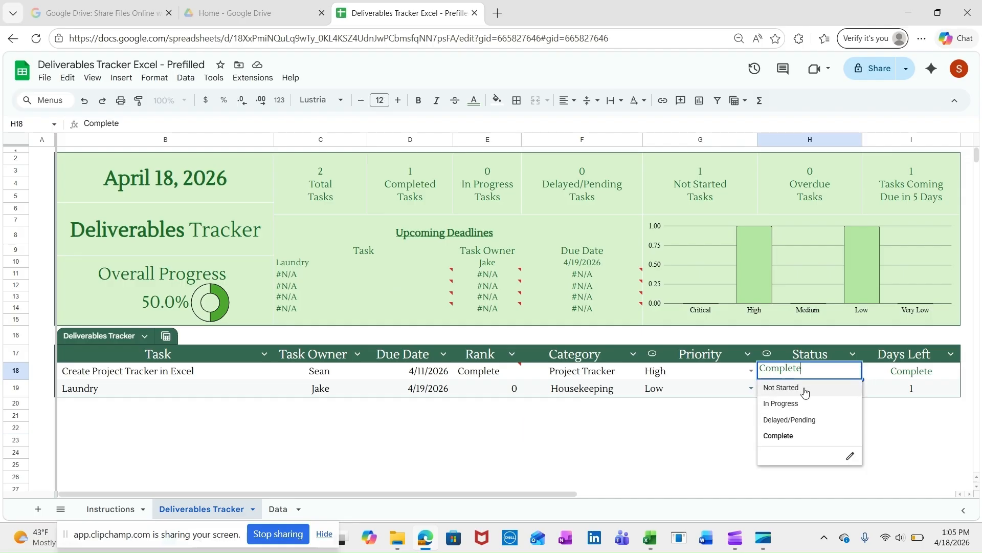
pyautogui.click(831, 387)
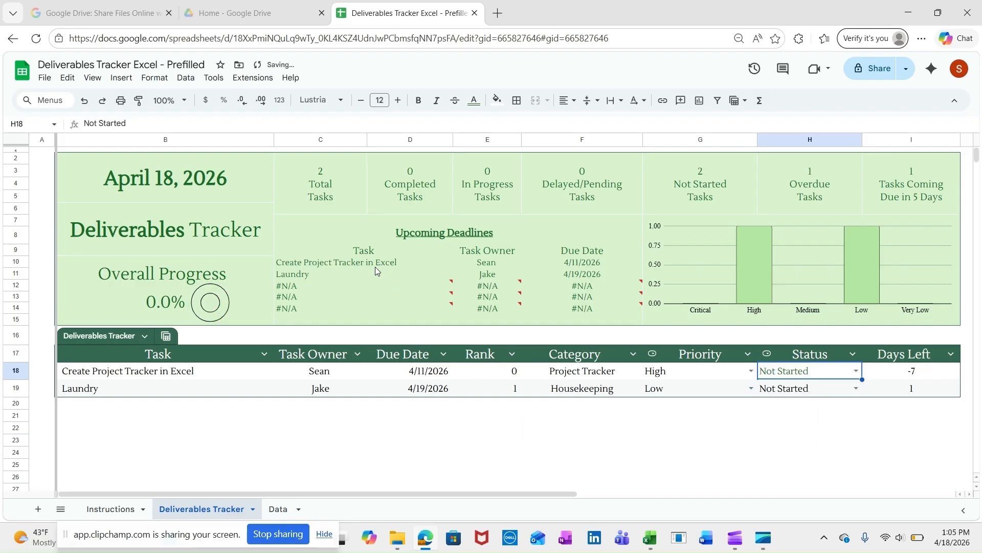
pyautogui.moveTo(440, 285)
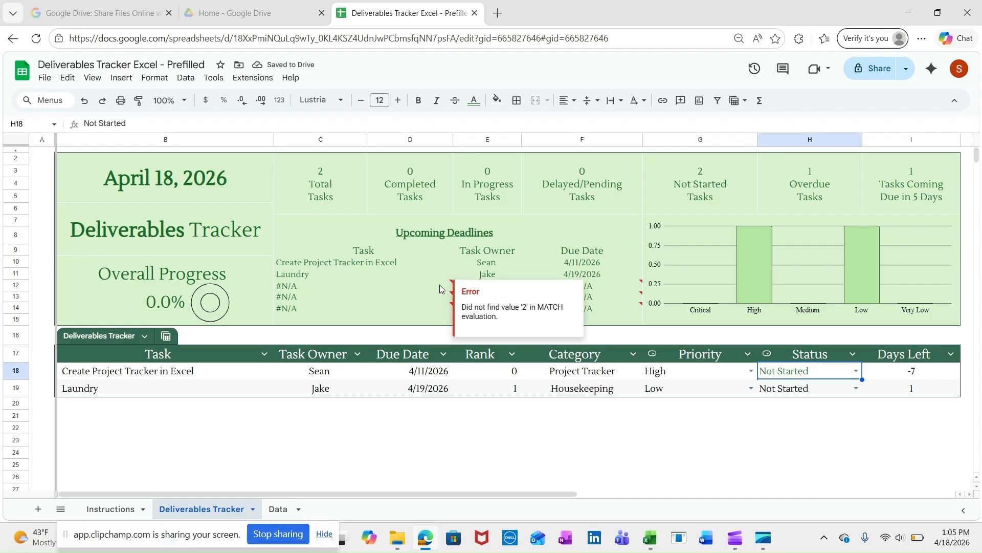